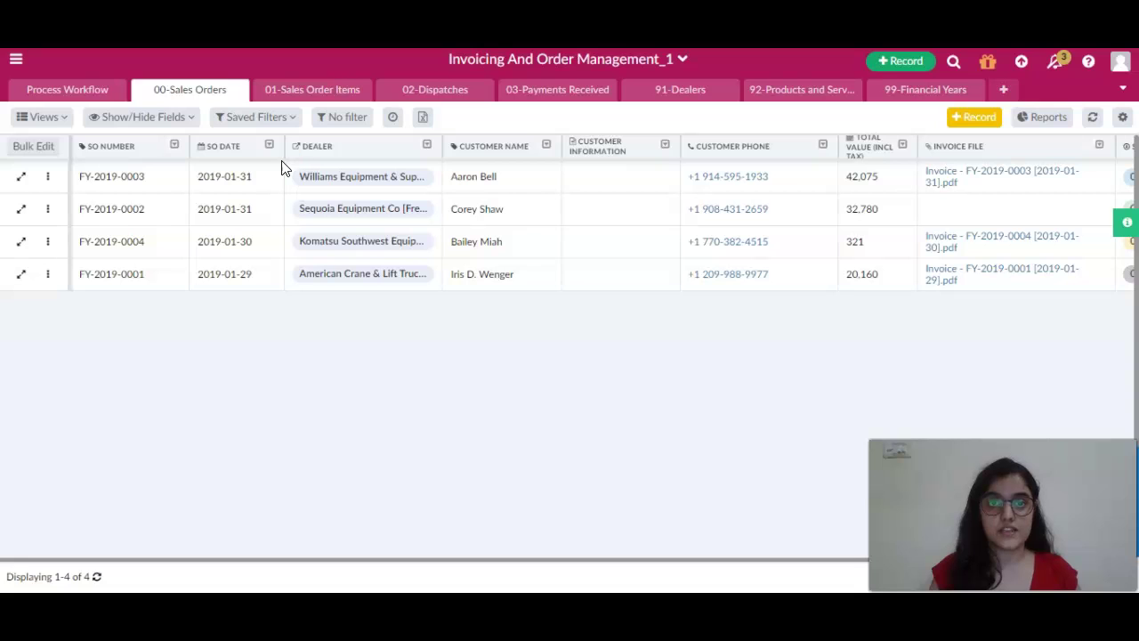
# Open the table management settings of the 00-Sales Orders table and review its table details.
pyautogui.click(247, 119)
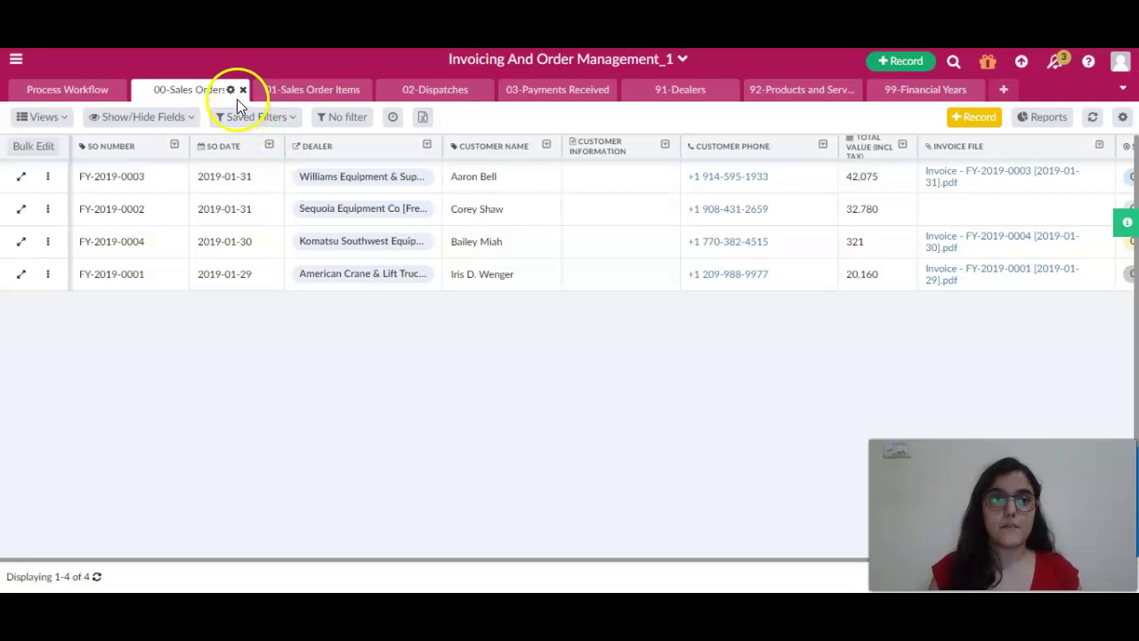
pyautogui.click(231, 96)
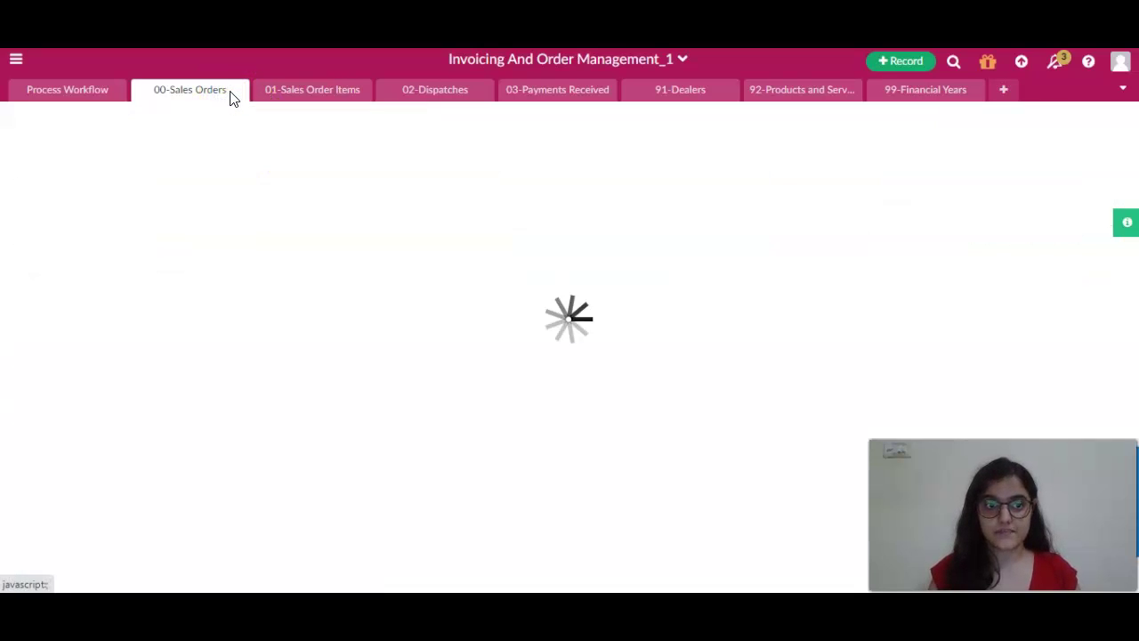
pyautogui.click(183, 130)
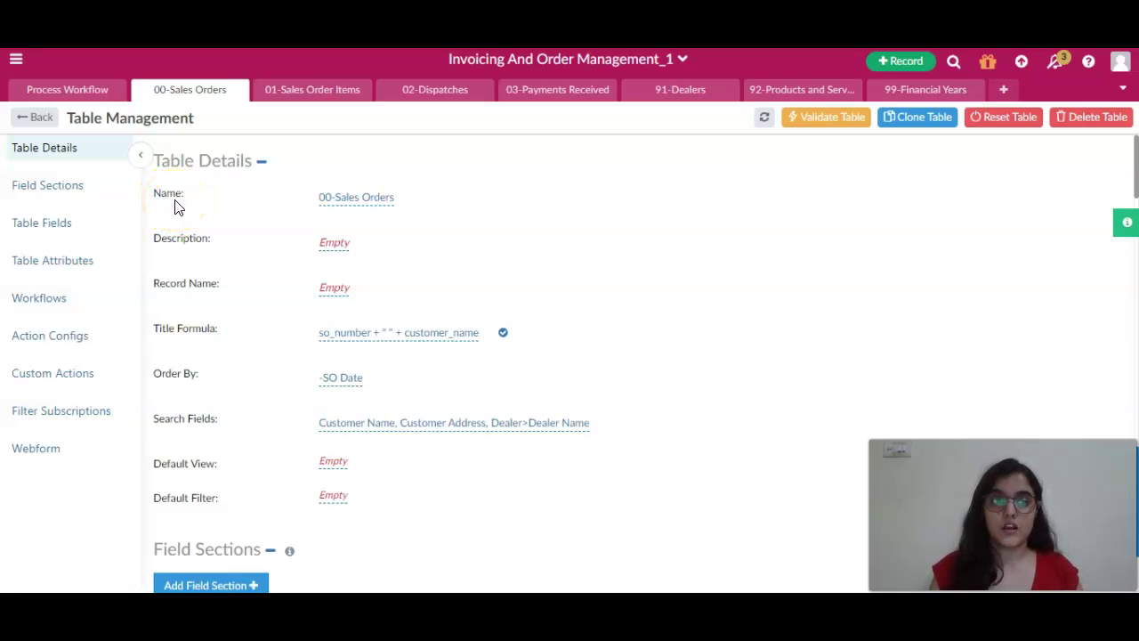
pyautogui.moveTo(170, 97)
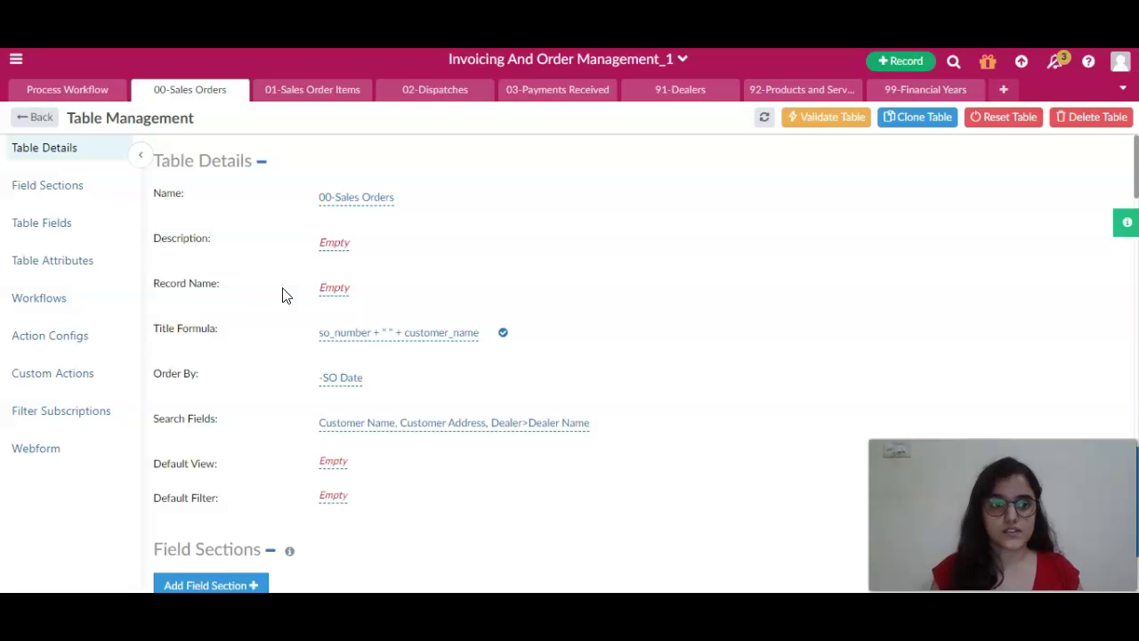
# Return to the sales orders list, view its blank record creation form, and close the form without saving.
pyautogui.click(41, 118)
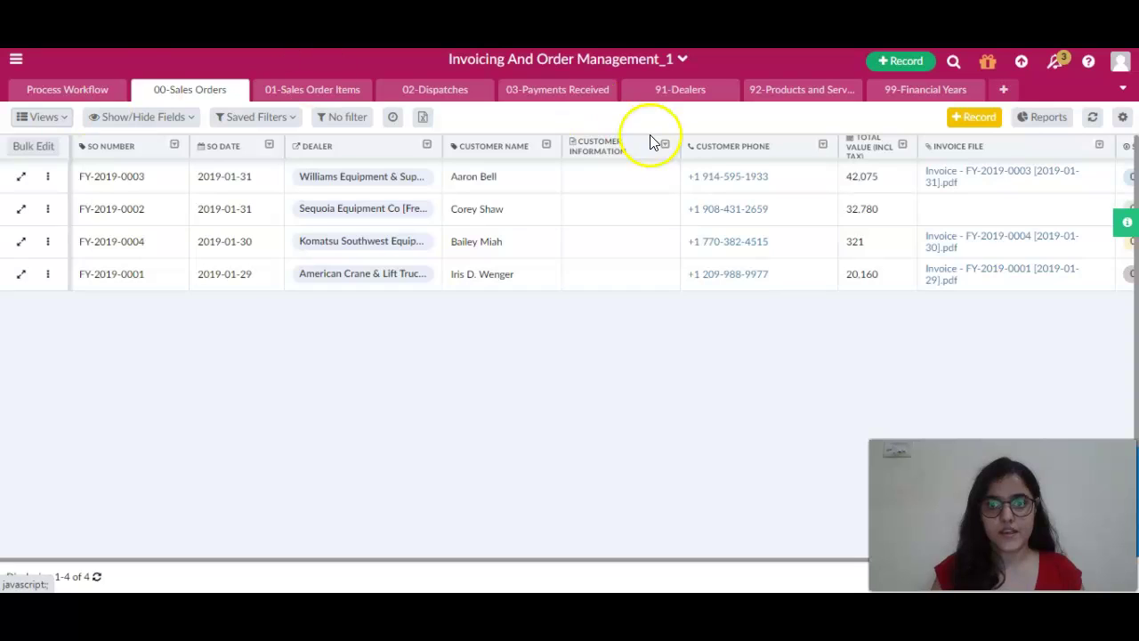
pyautogui.click(976, 124)
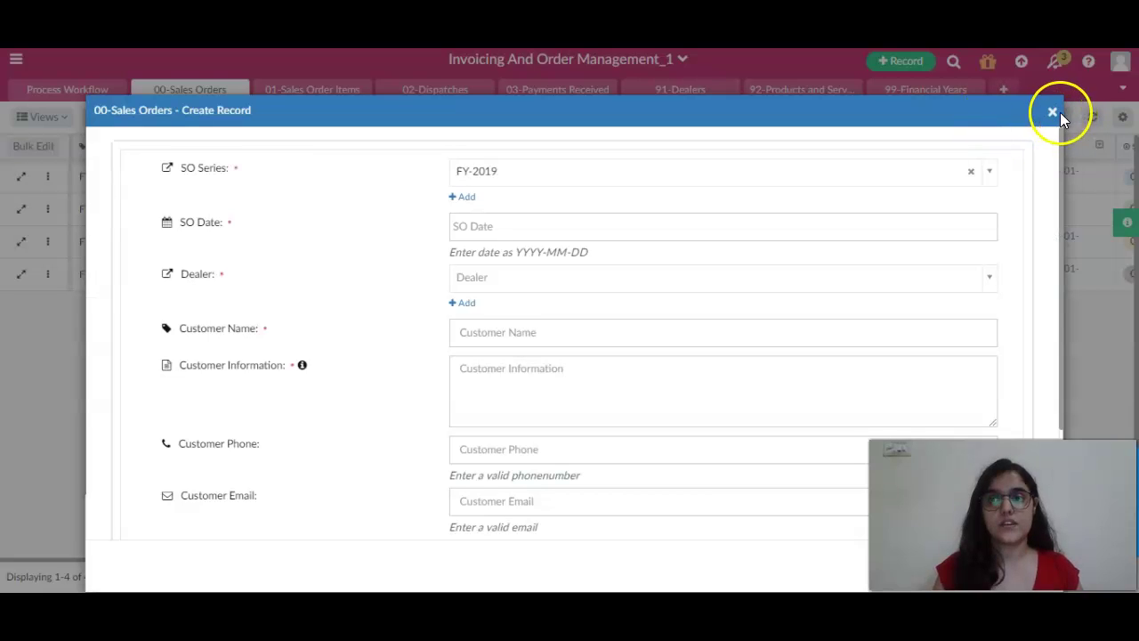
pyautogui.click(1058, 111)
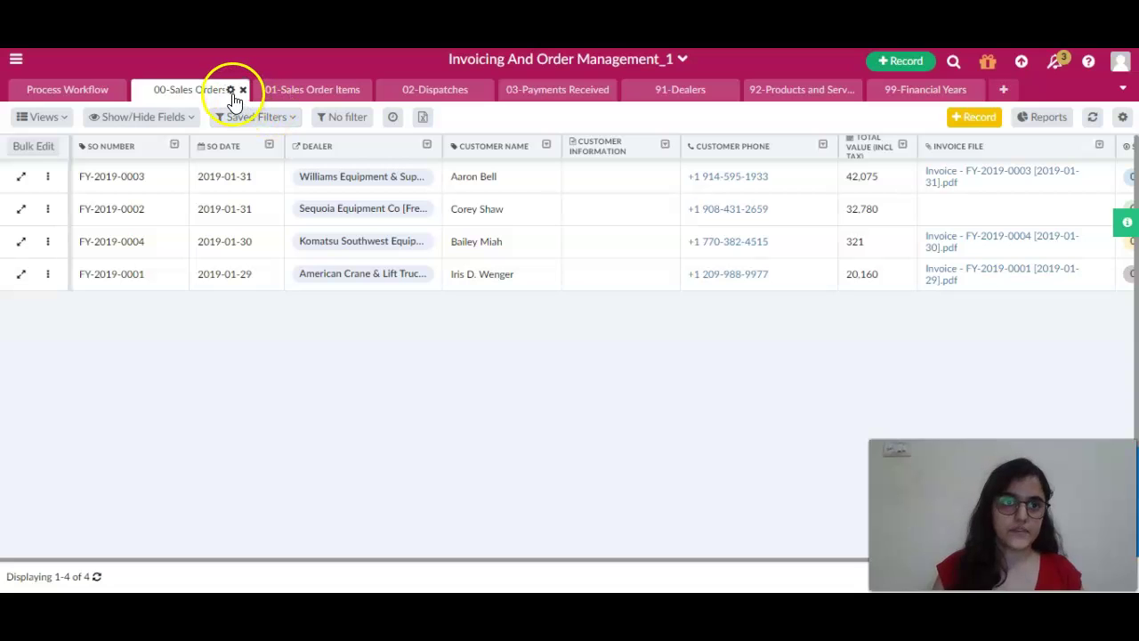
# Set the Record Name of the 00-Sales Orders table to "Order" and return to the records list.
pyautogui.click(229, 90)
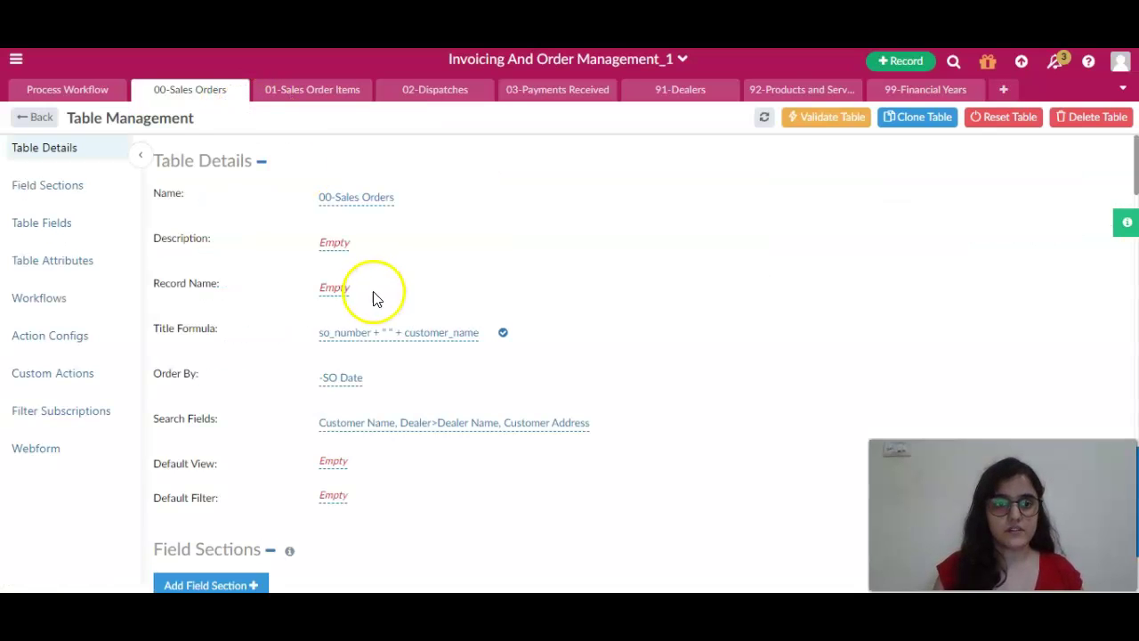
pyautogui.click(338, 292)
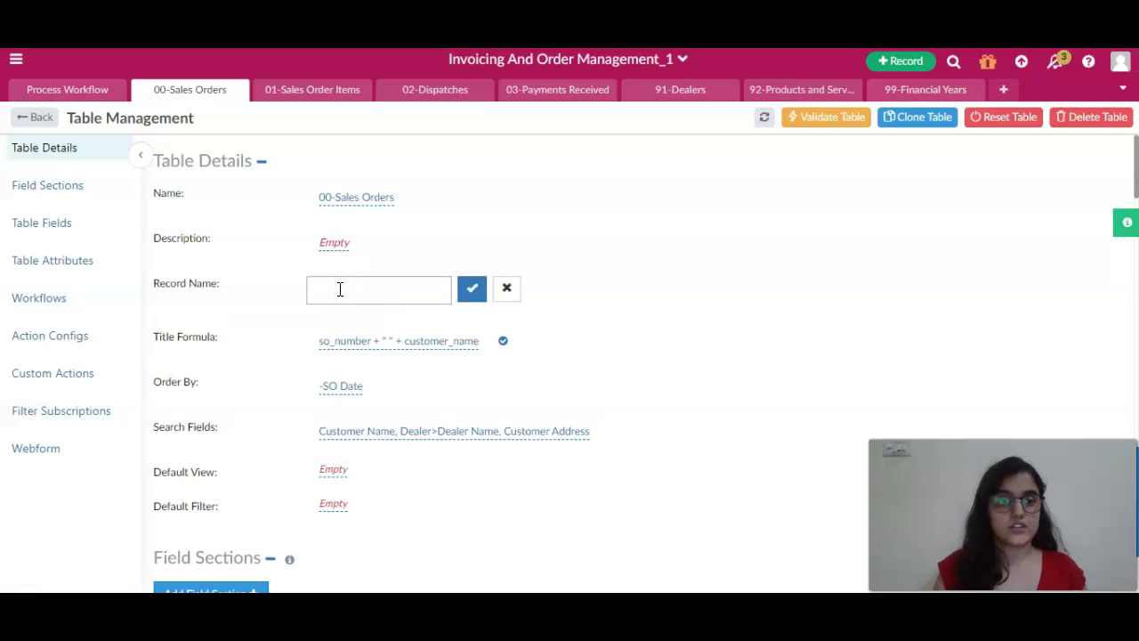
pyautogui.write('Order')
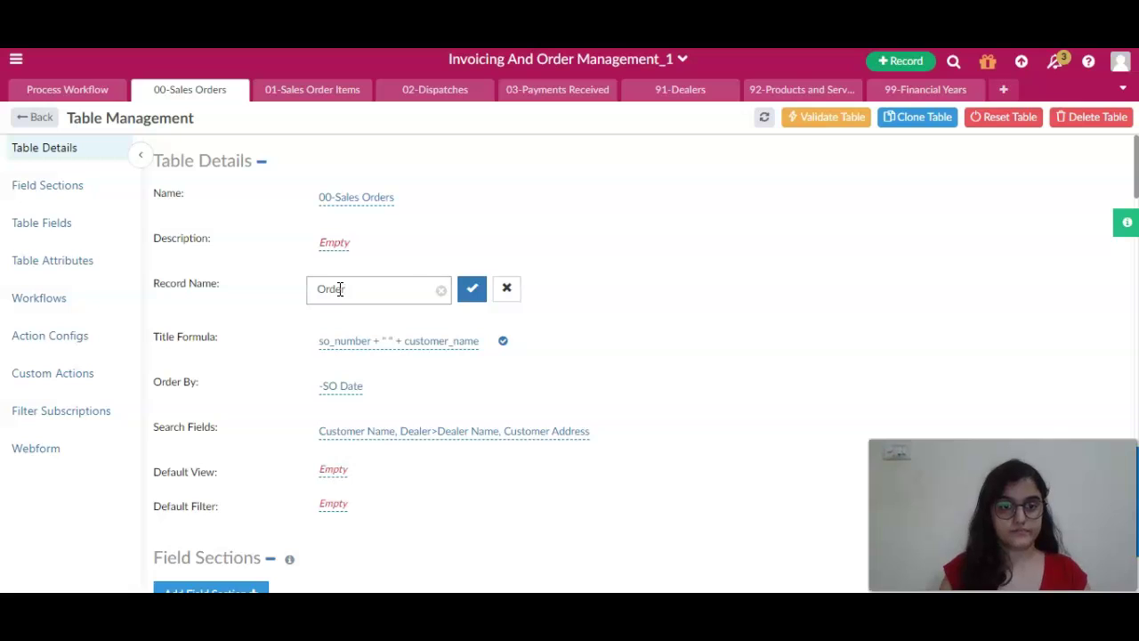
pyautogui.click(475, 299)
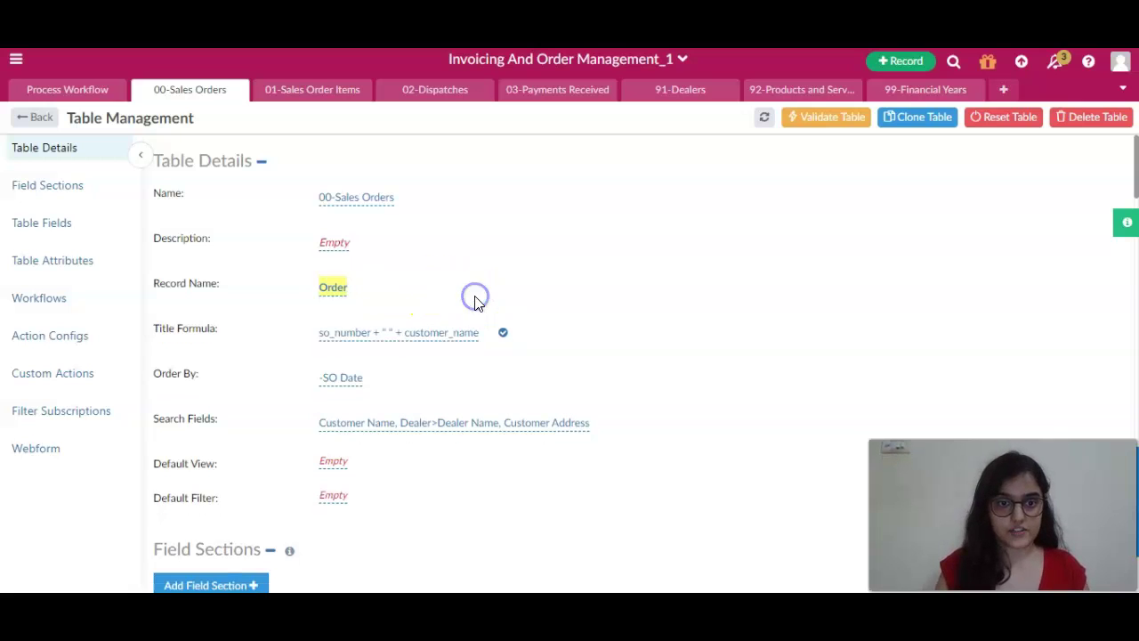
pyautogui.click(42, 118)
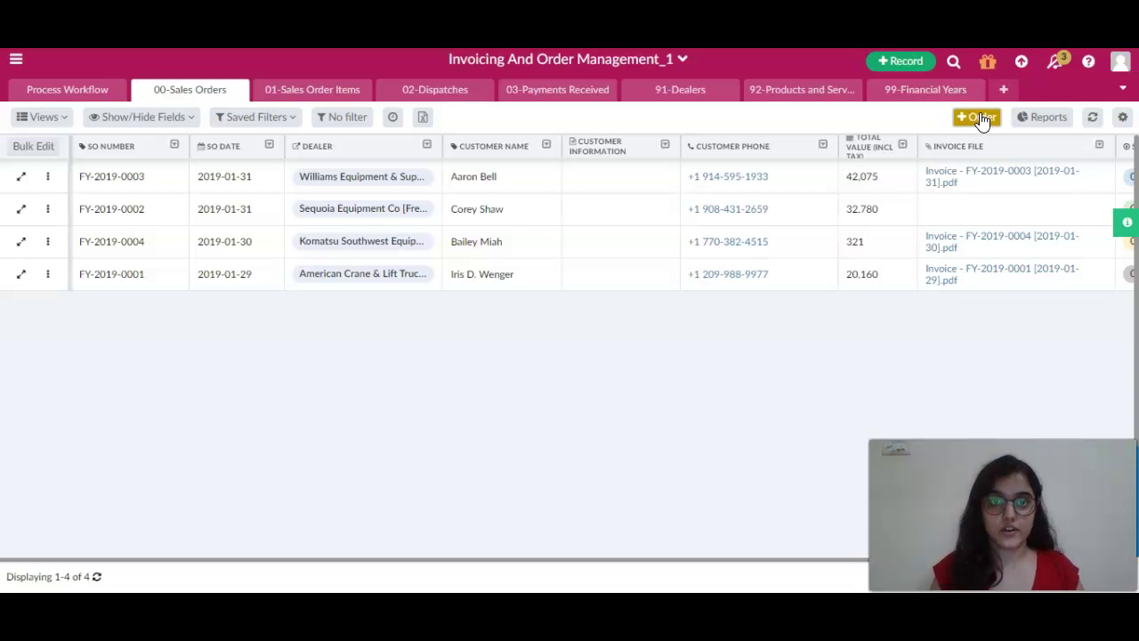
# Check the table's title formula setting, then examine the title of the first sales order's detail view and close that record.
pyautogui.click(230, 91)
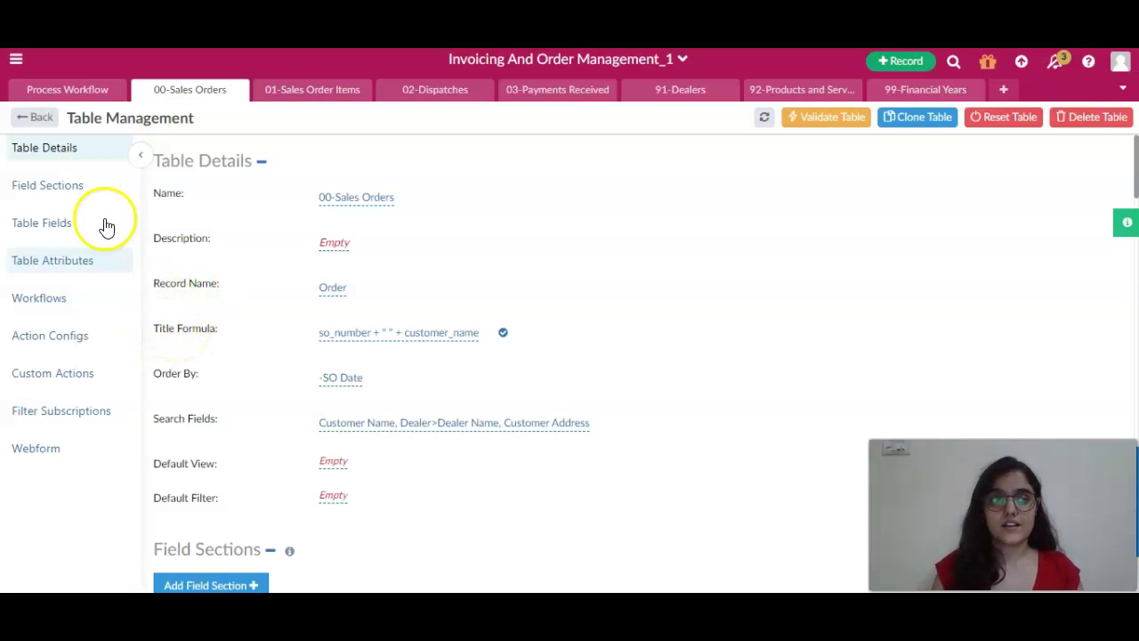
pyautogui.click(49, 125)
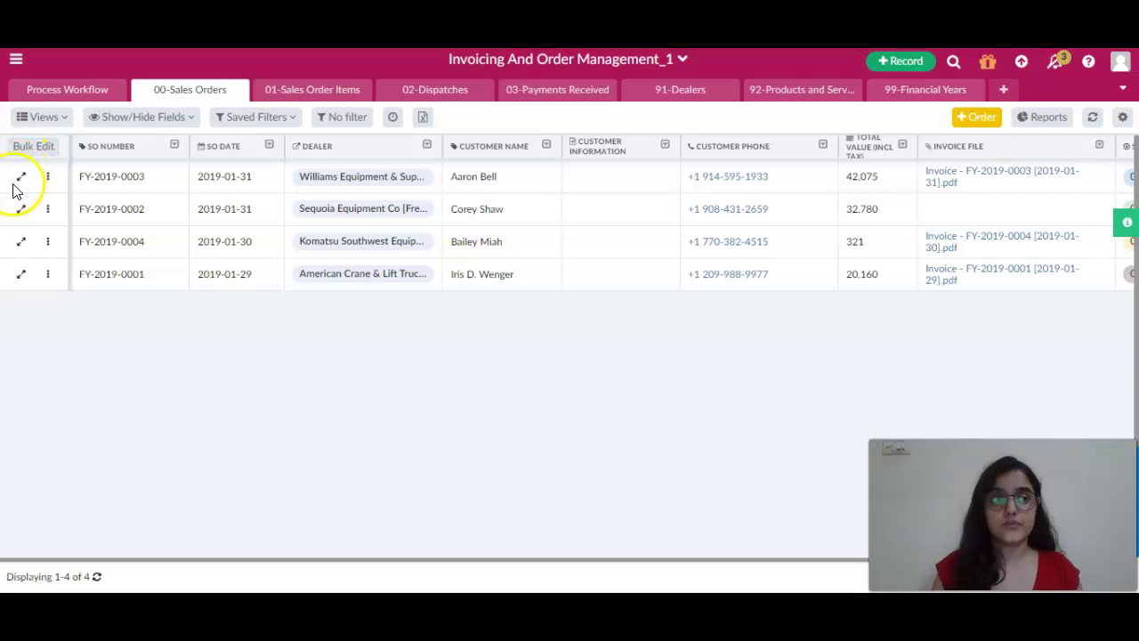
pyautogui.click(22, 178)
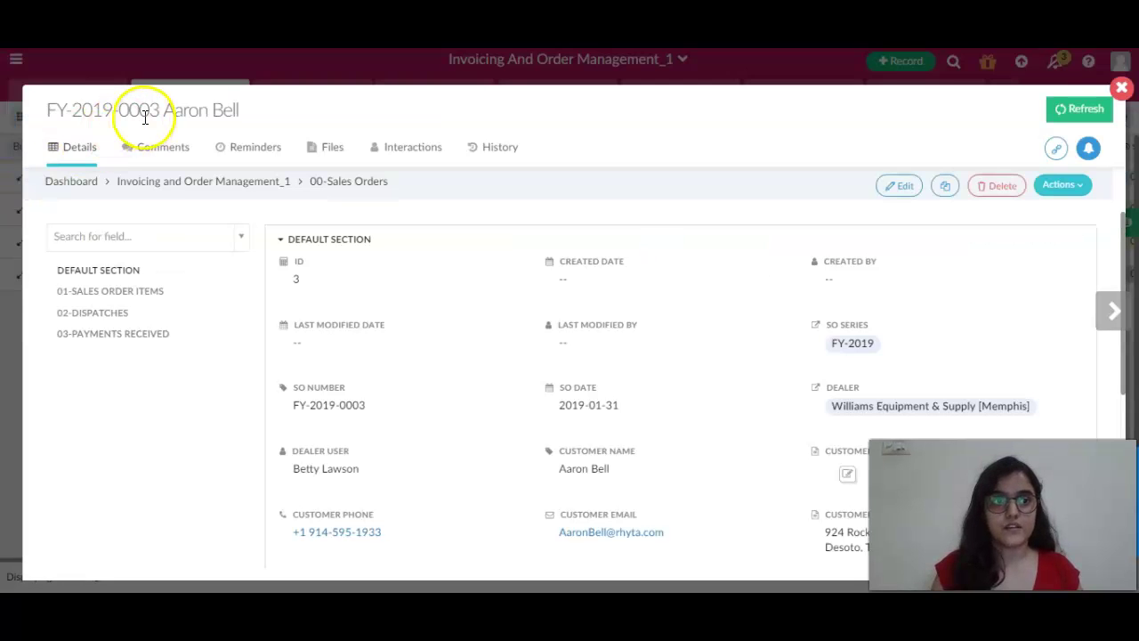
pyautogui.click(46, 114)
pyautogui.moveTo(47, 115); pyautogui.dragTo(279, 115)
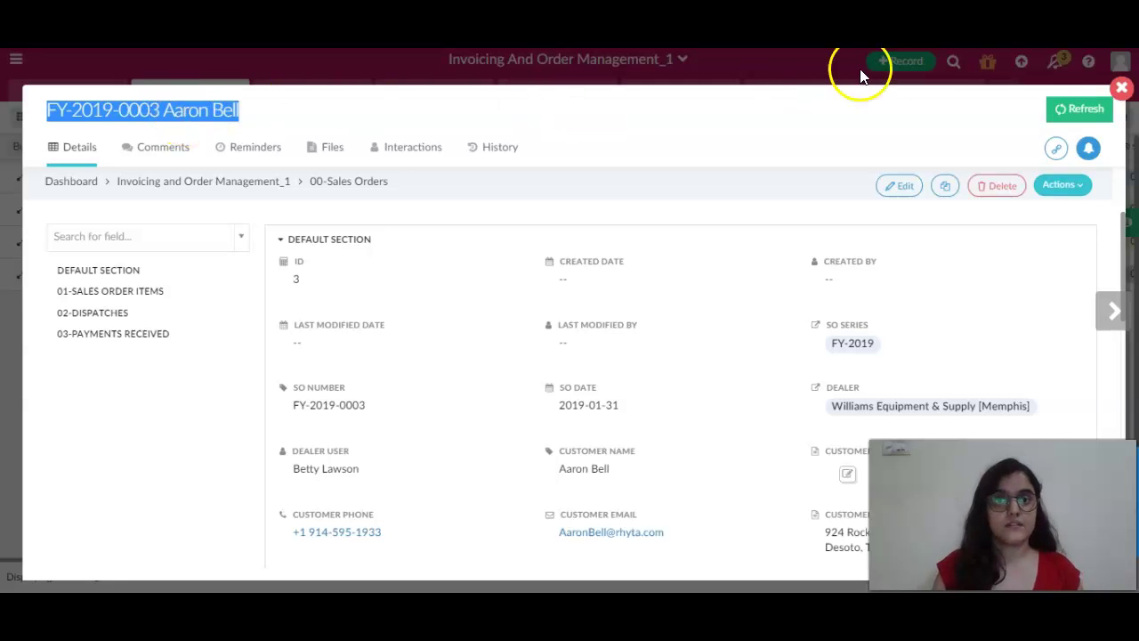
pyautogui.click(1123, 92)
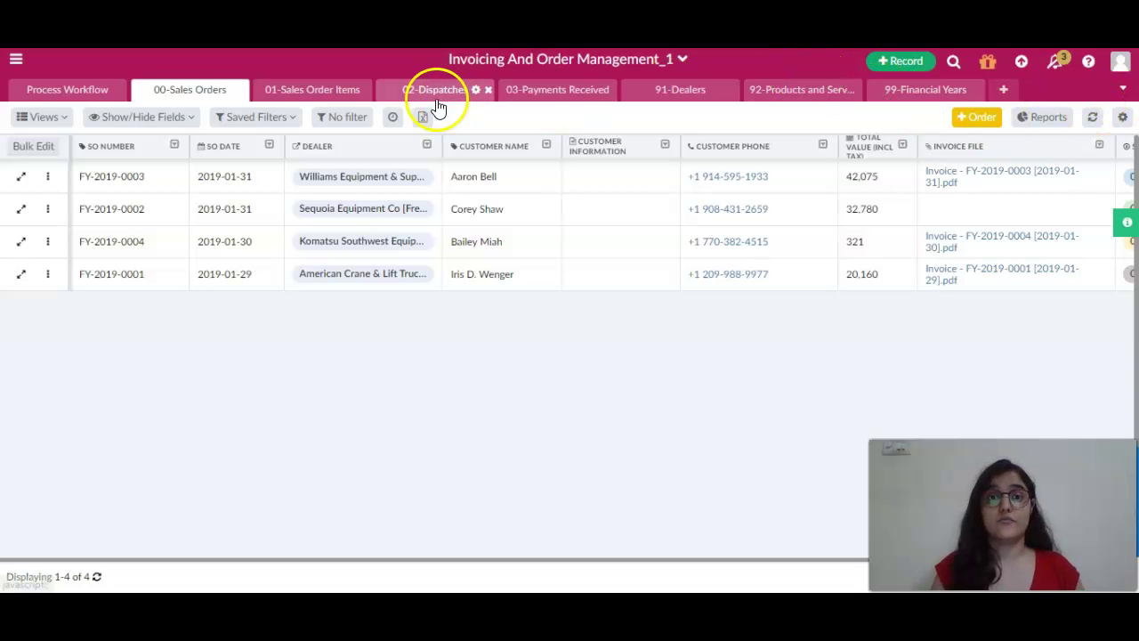
# Examine the 00-Sales Orders table fields to find the normalized name of SO Number used in the title formula.
pyautogui.click(230, 91)
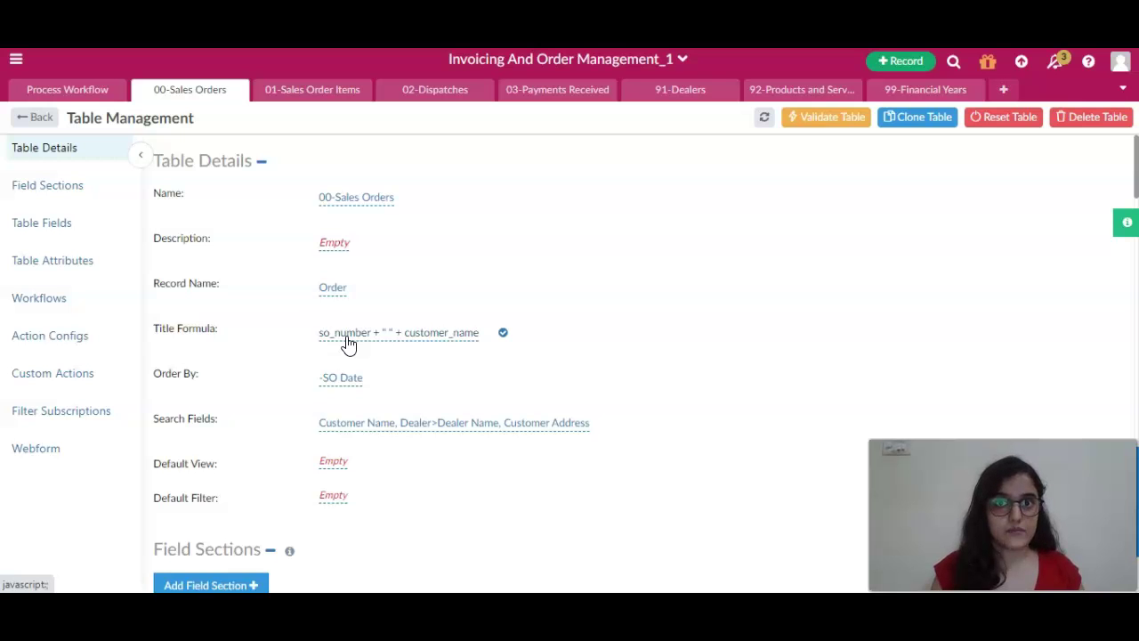
pyautogui.scroll(-3, 386, 523)
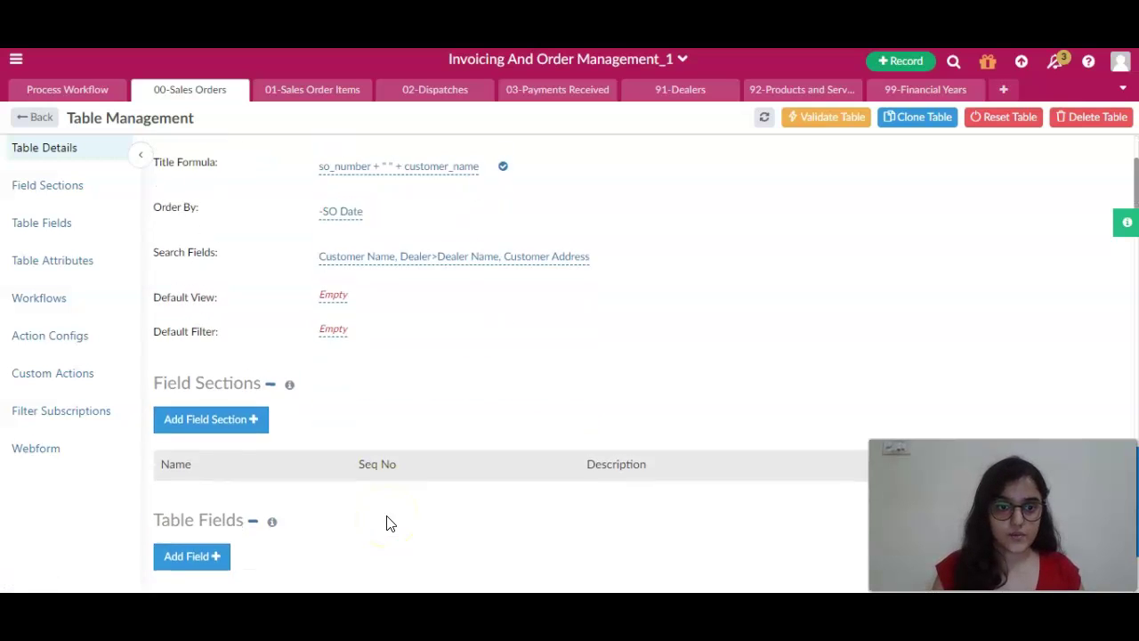
pyautogui.scroll(-3, 386, 523)
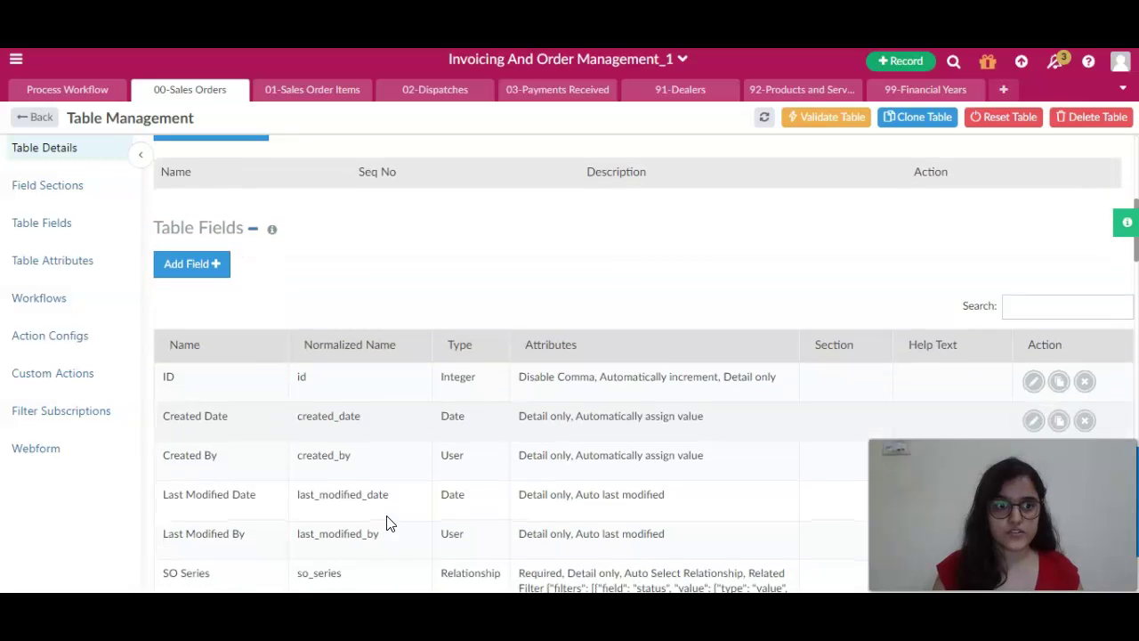
pyautogui.scroll(-5, 386, 523)
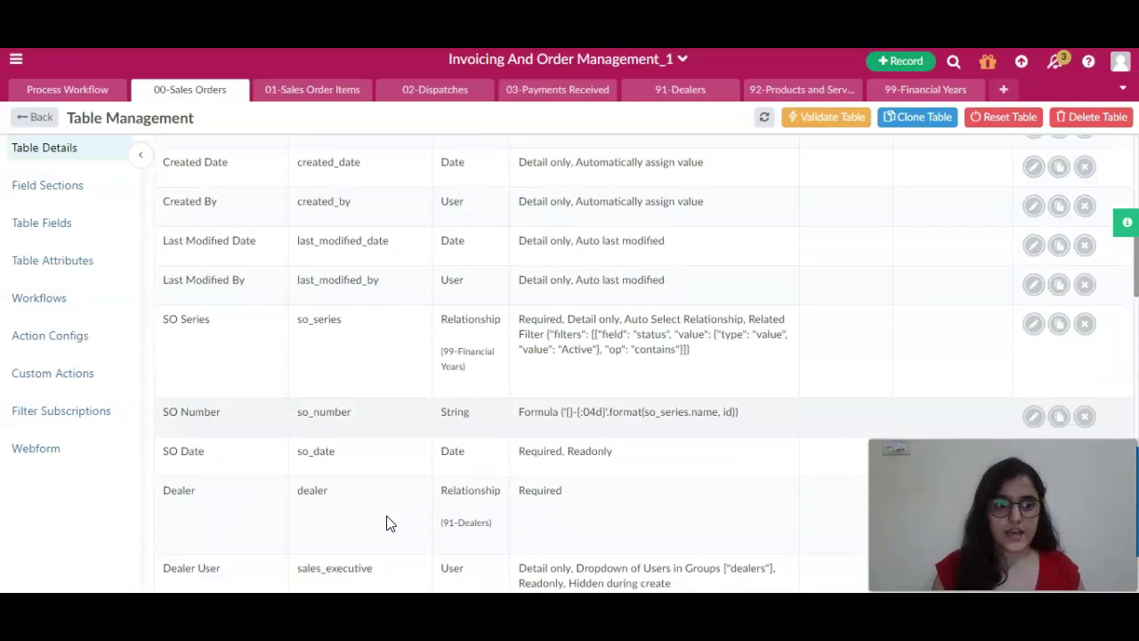
pyautogui.scroll(-1, 386, 524)
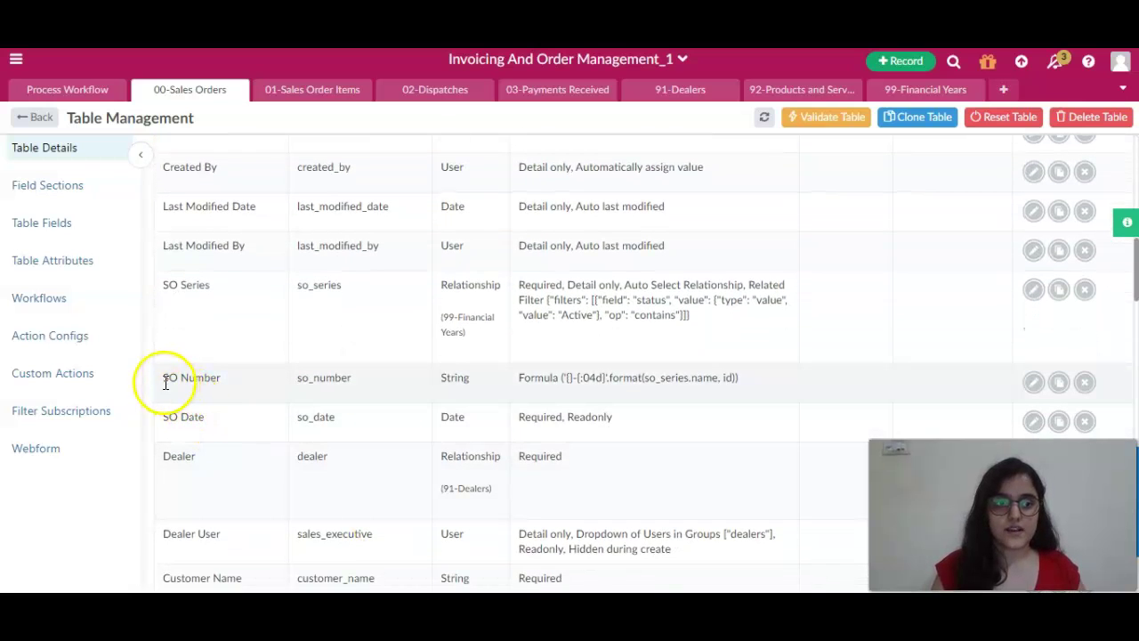
pyautogui.moveTo(165, 381); pyautogui.dragTo(223, 382)
pyautogui.moveTo(302, 379); pyautogui.dragTo(399, 377)
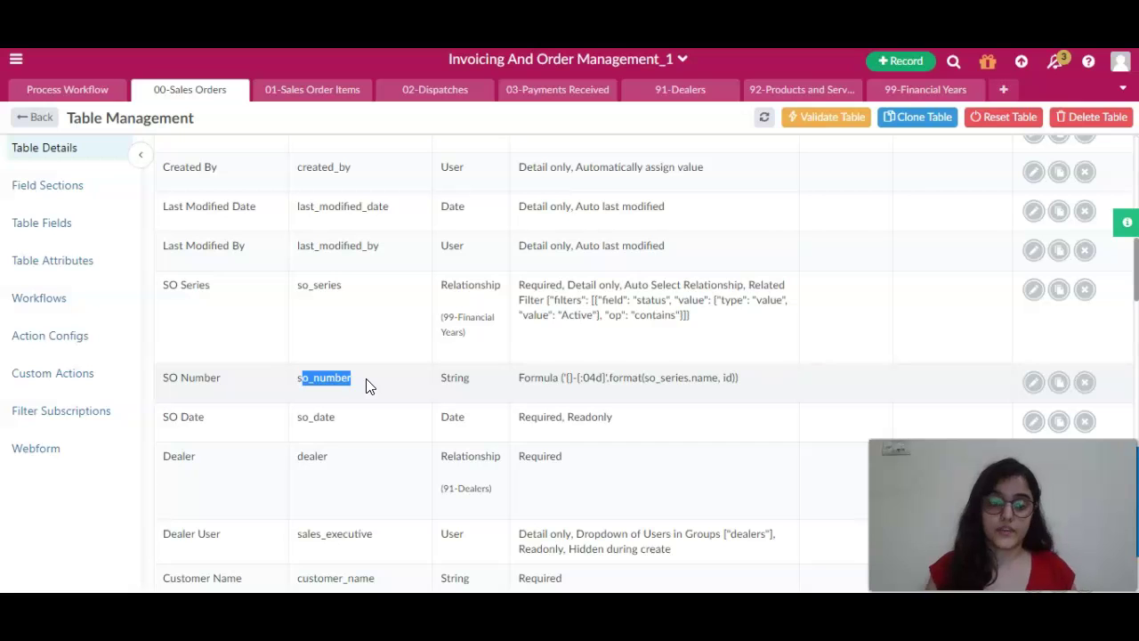
pyautogui.click(325, 382)
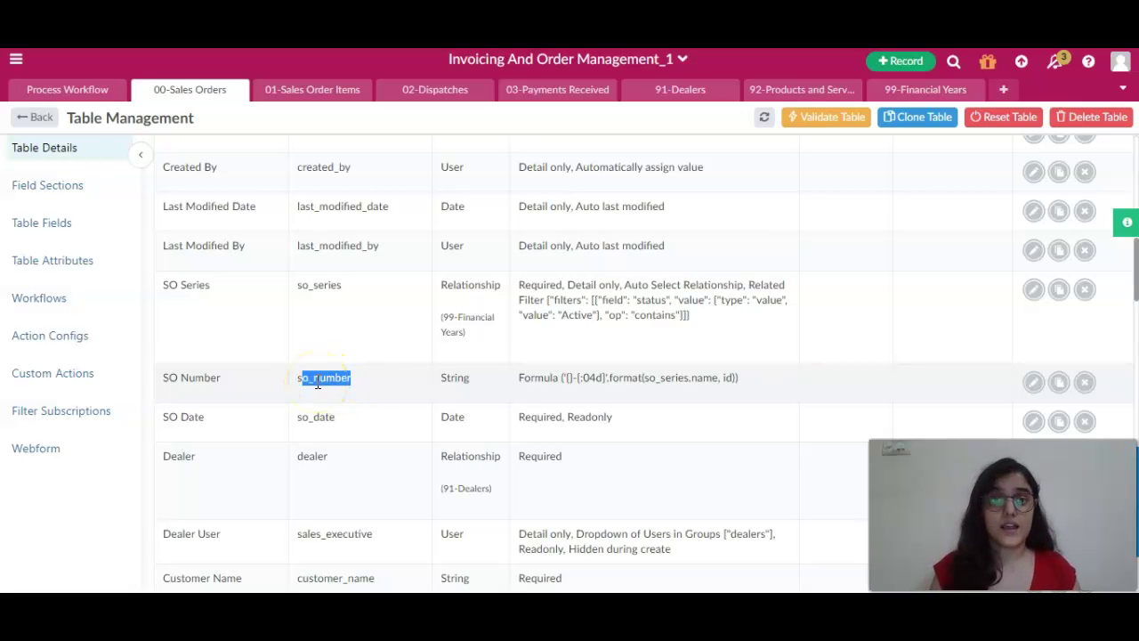
pyautogui.scroll(1, 318, 382)
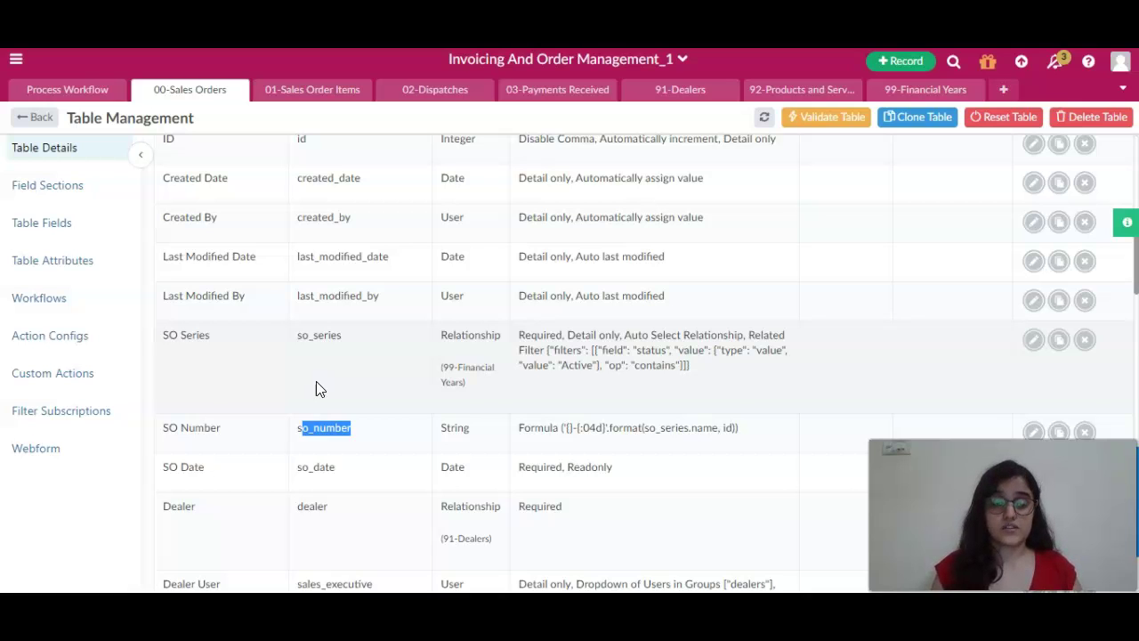
pyautogui.moveTo(299, 430); pyautogui.dragTo(389, 424)
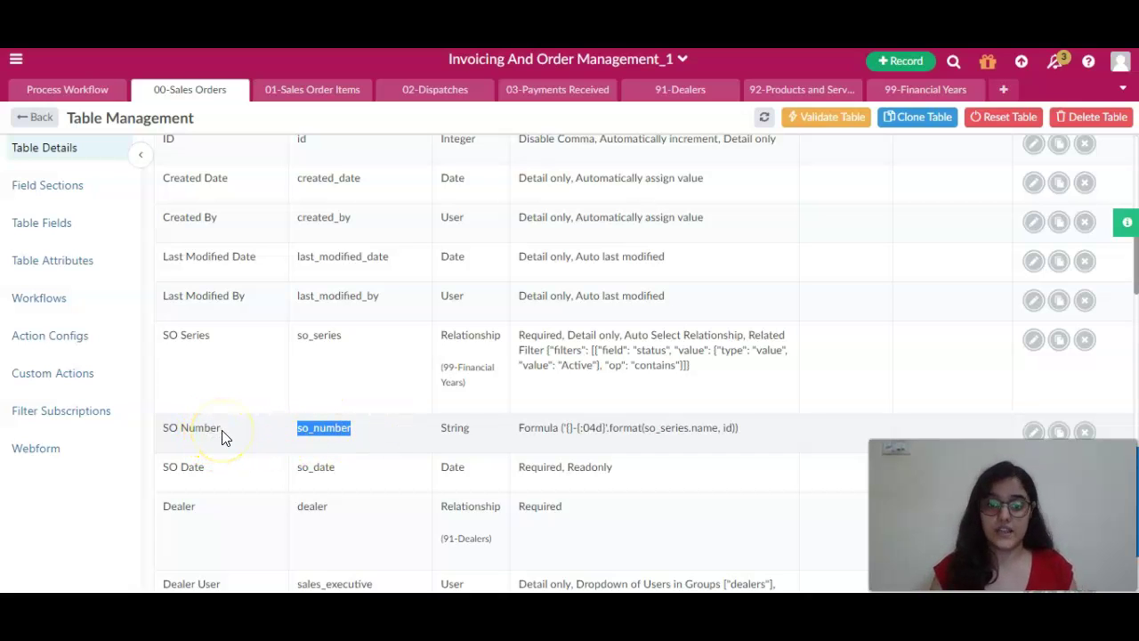
pyautogui.scroll(10, 299, 434)
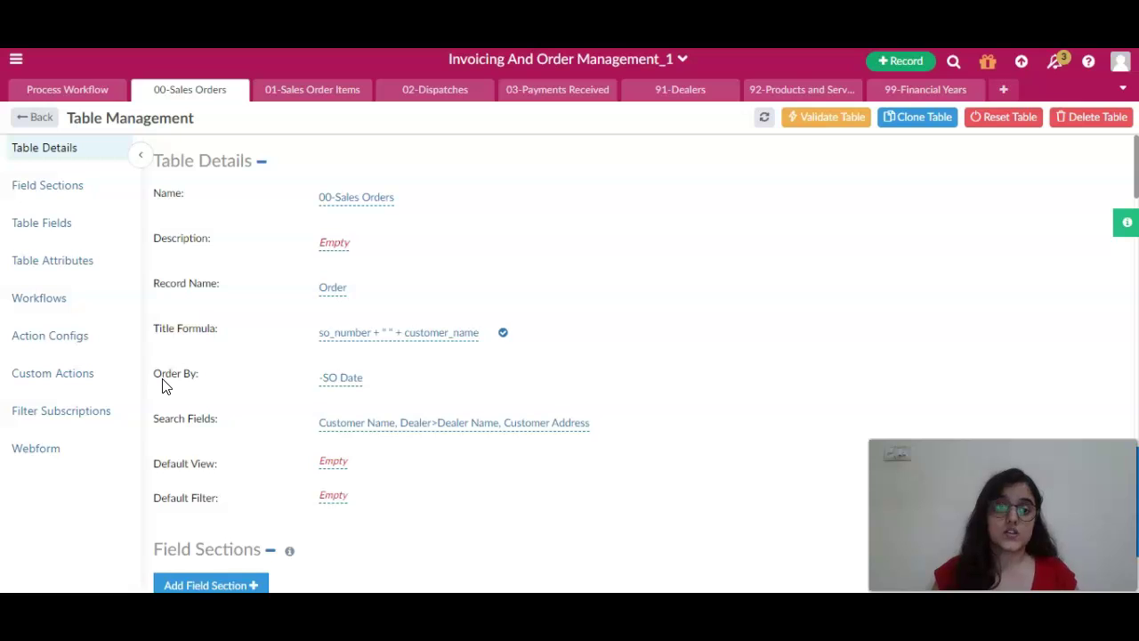
# Review the ascending and descending field options for the table's Order By setting and leave without saving a change.
pyautogui.click(345, 377)
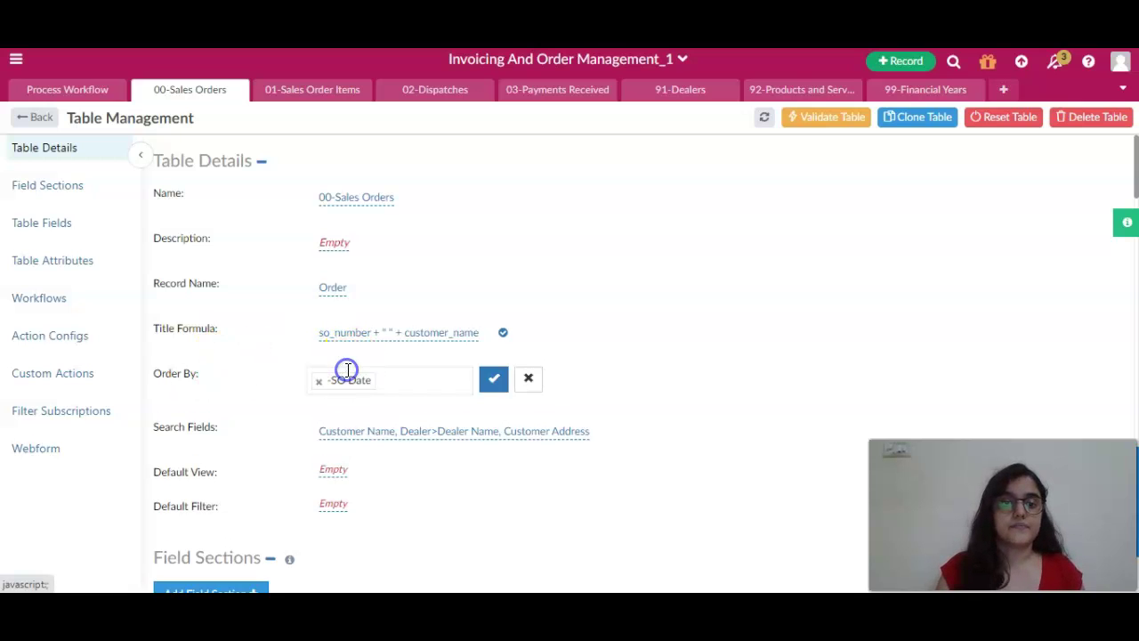
pyautogui.click(419, 384)
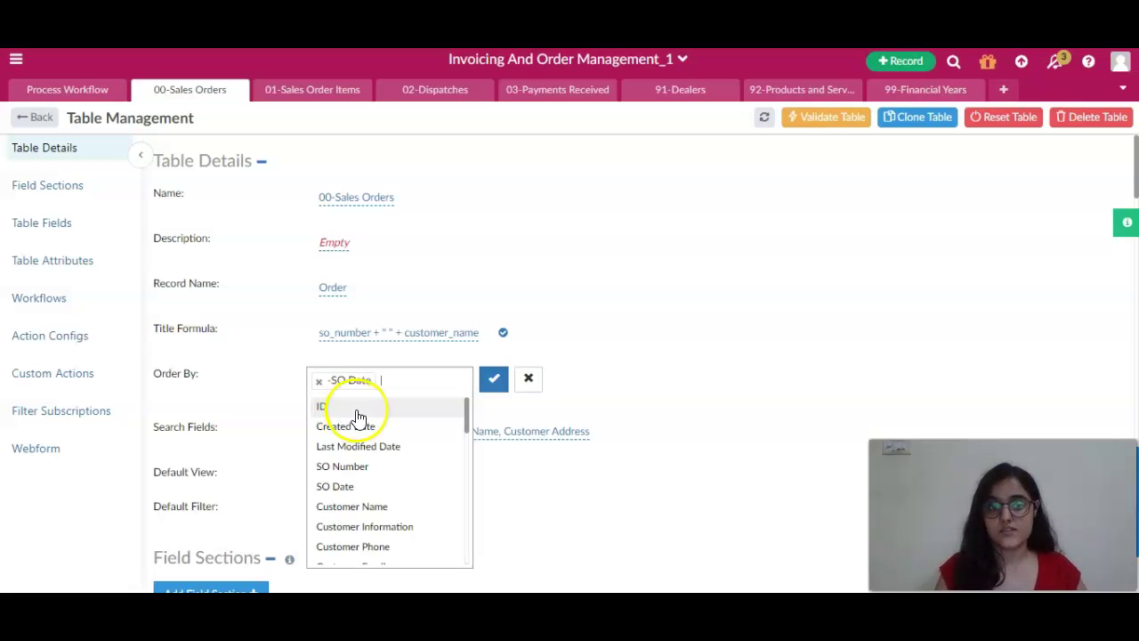
pyautogui.scroll(-1, 393, 518)
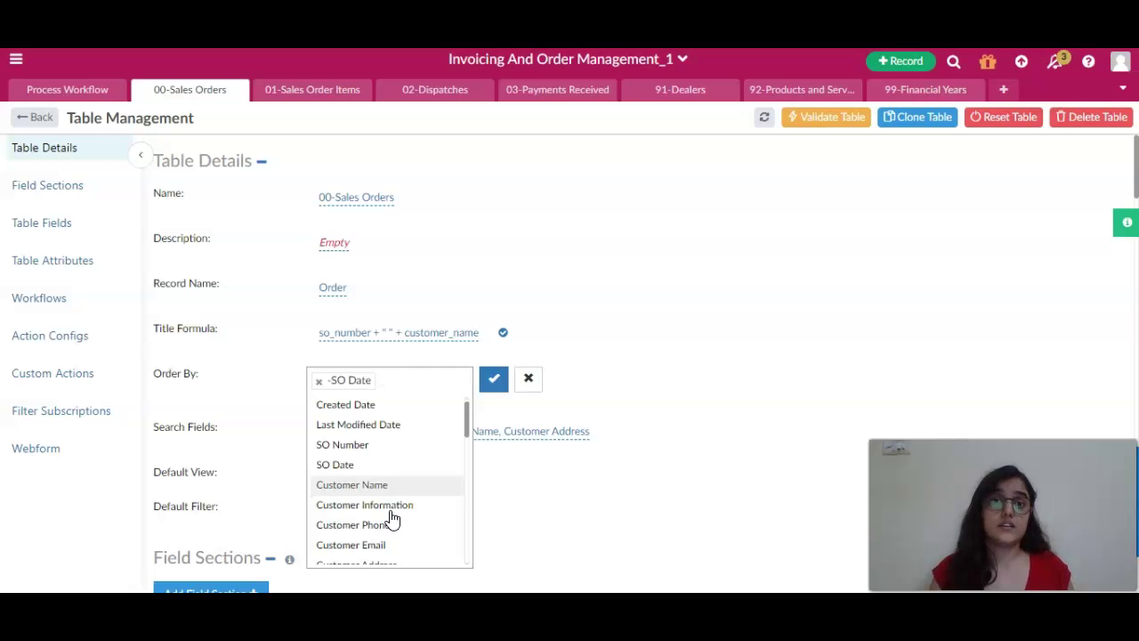
pyautogui.scroll(-5, 392, 518)
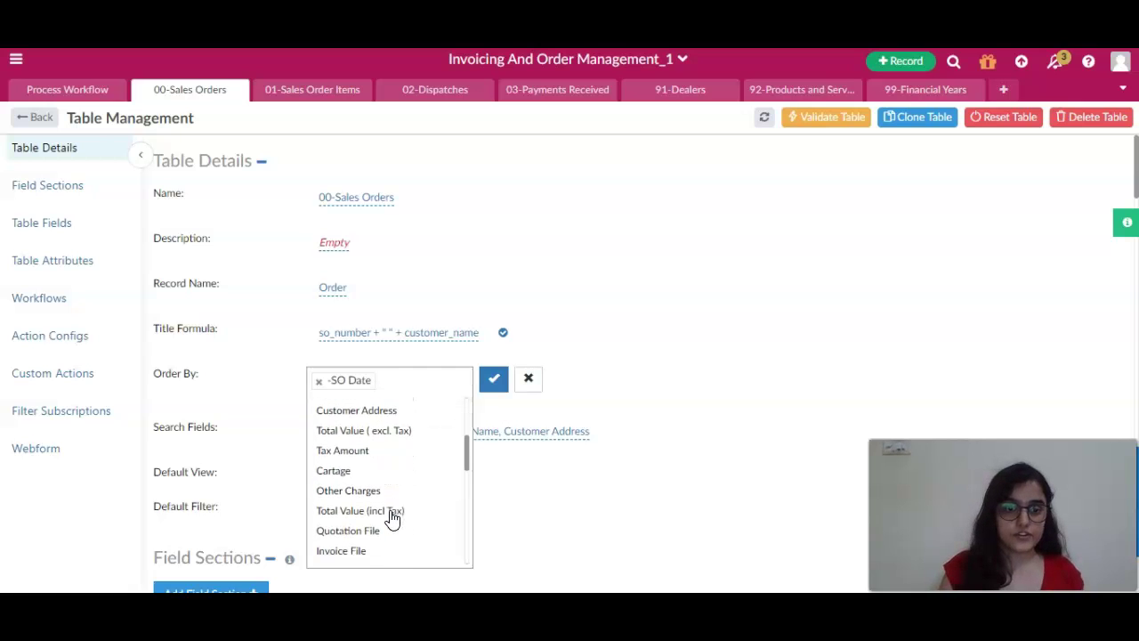
pyautogui.scroll(-2, 392, 518)
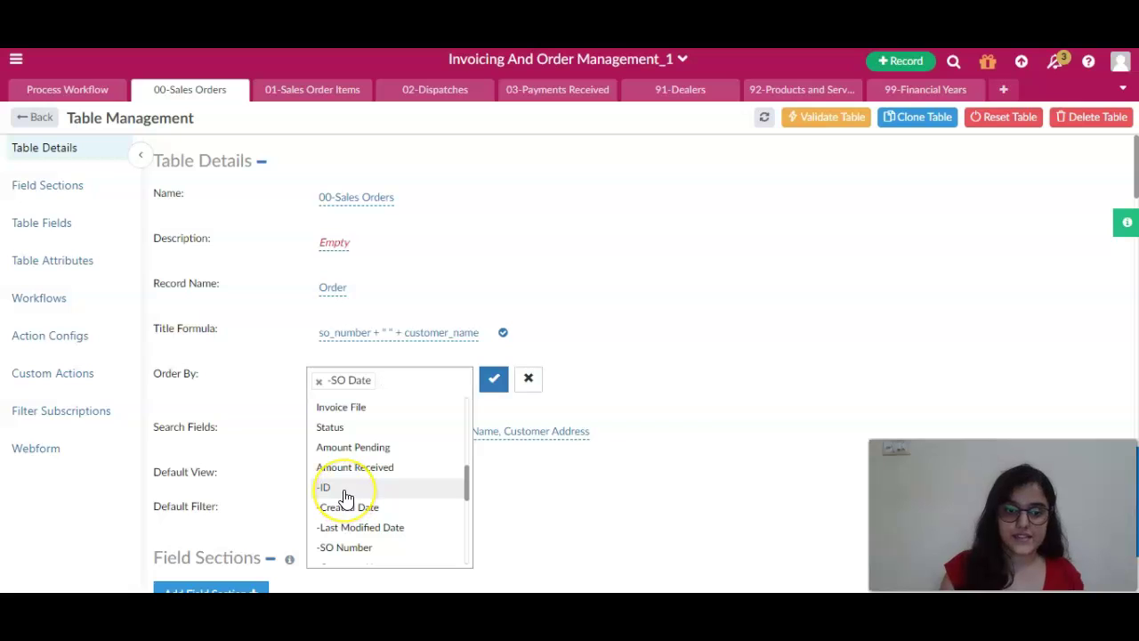
pyautogui.click(337, 388)
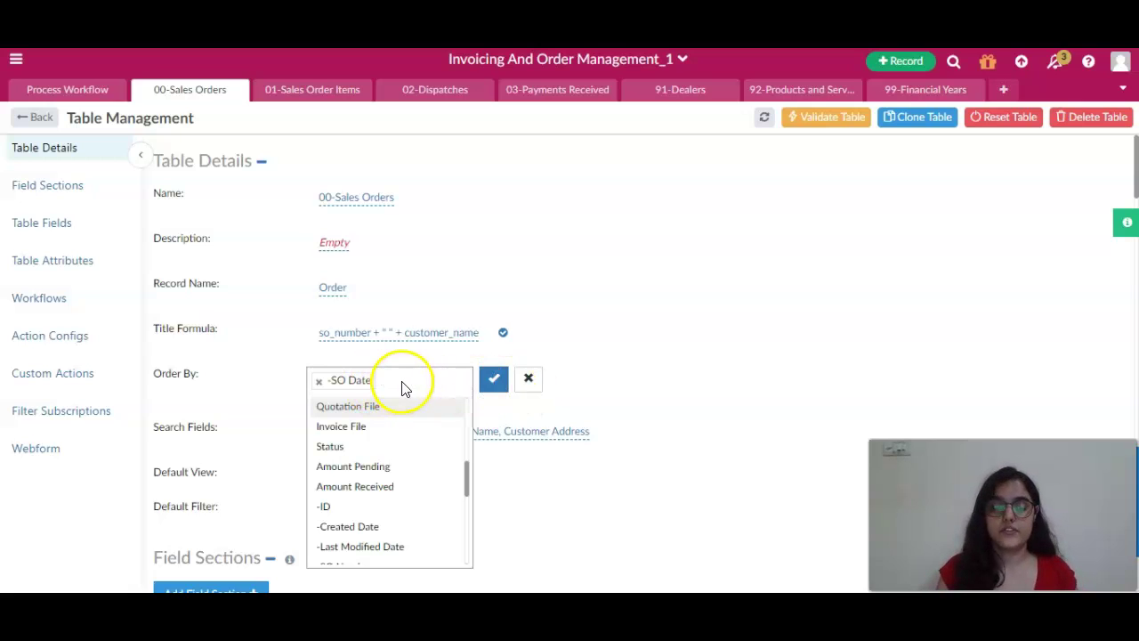
pyautogui.click(531, 386)
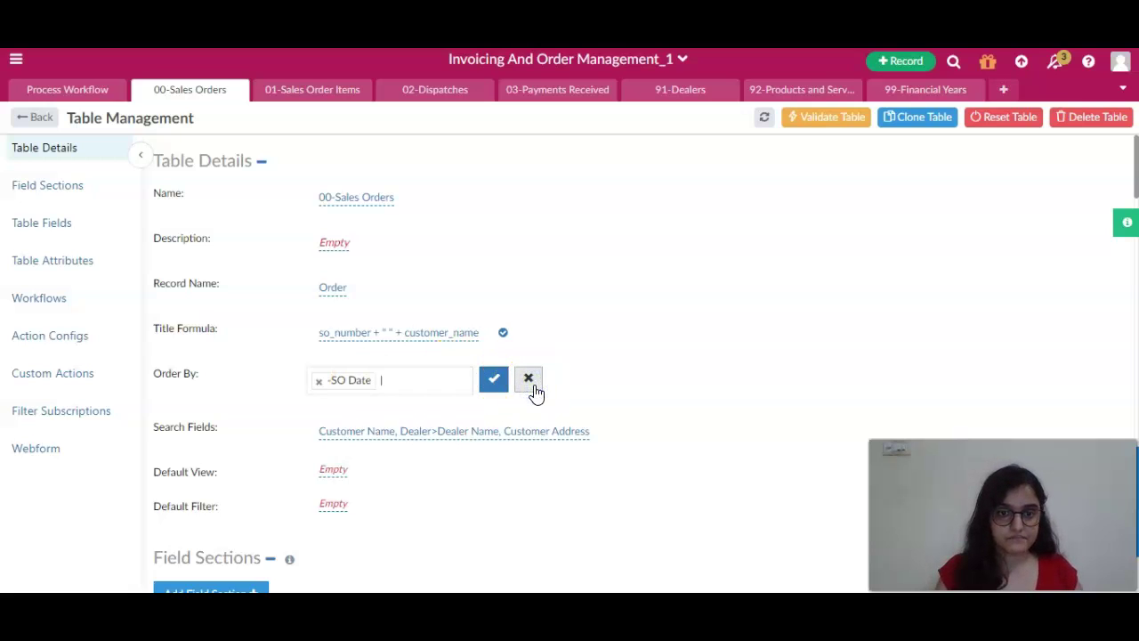
pyautogui.click(530, 385)
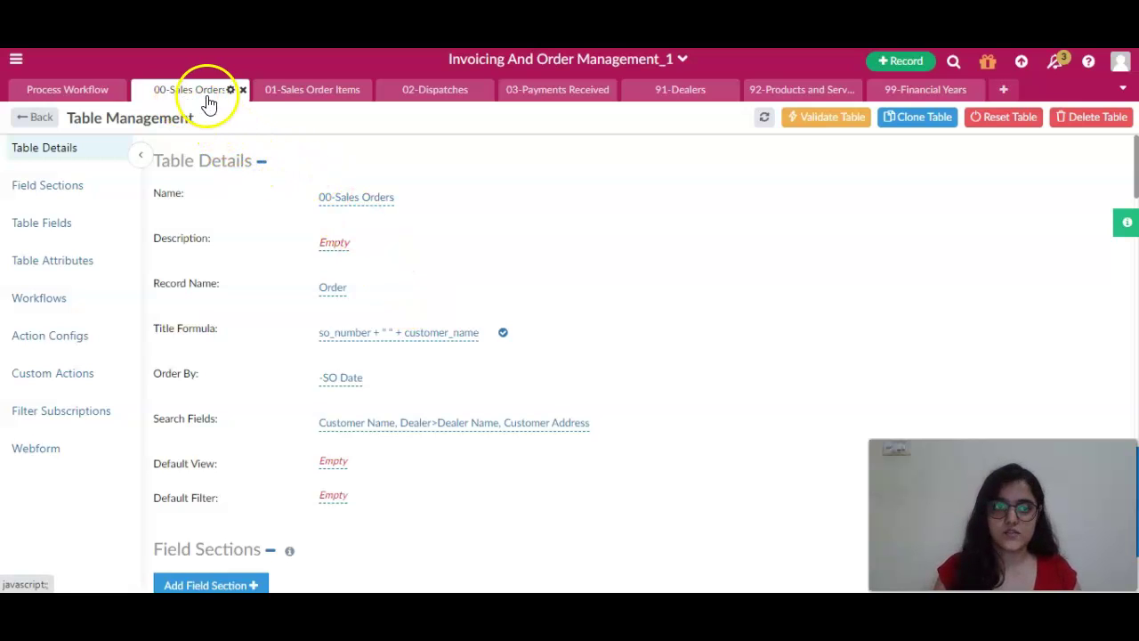
# In a new 01-Sales Order Items record form, search the Sales Order field by a customer's surname, and close the form without creating a record.
pyautogui.click(278, 94)
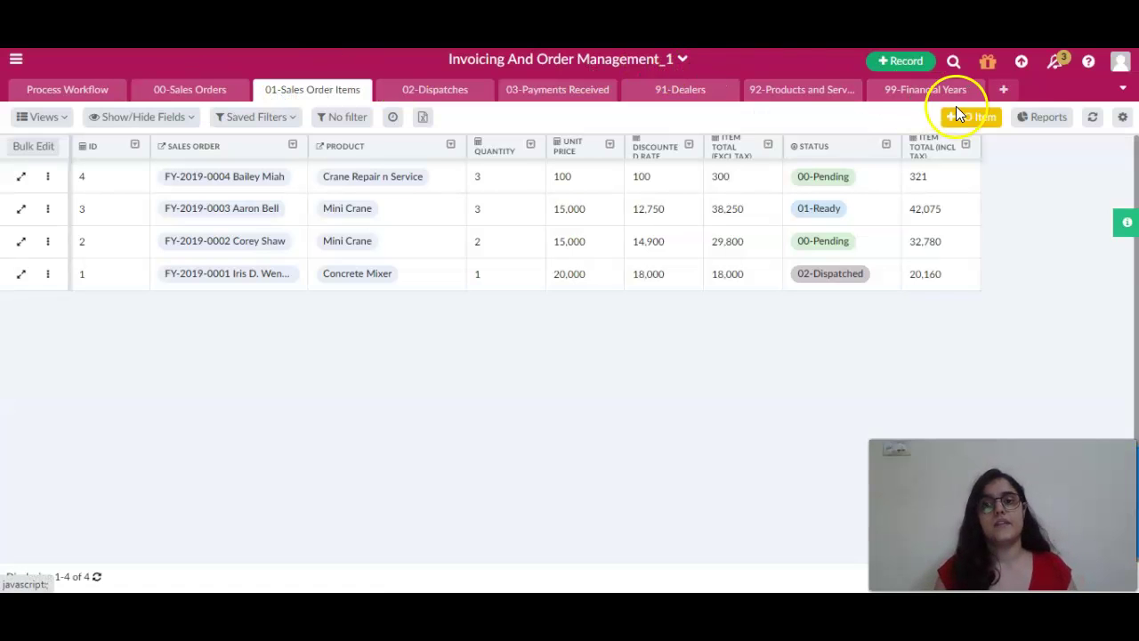
pyautogui.click(970, 118)
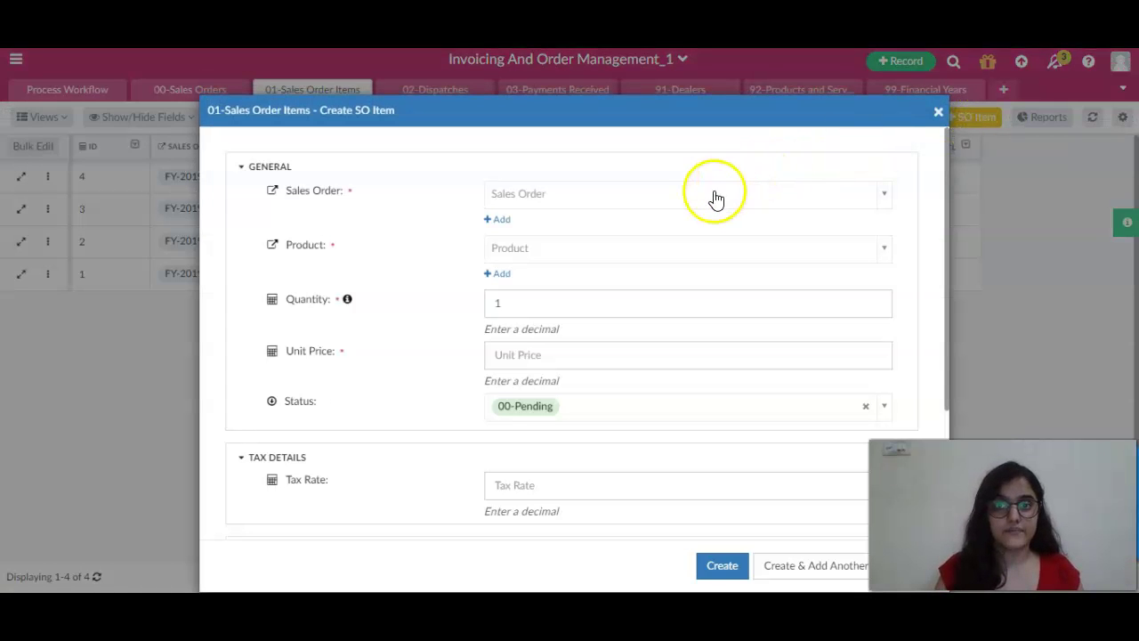
pyautogui.click(705, 203)
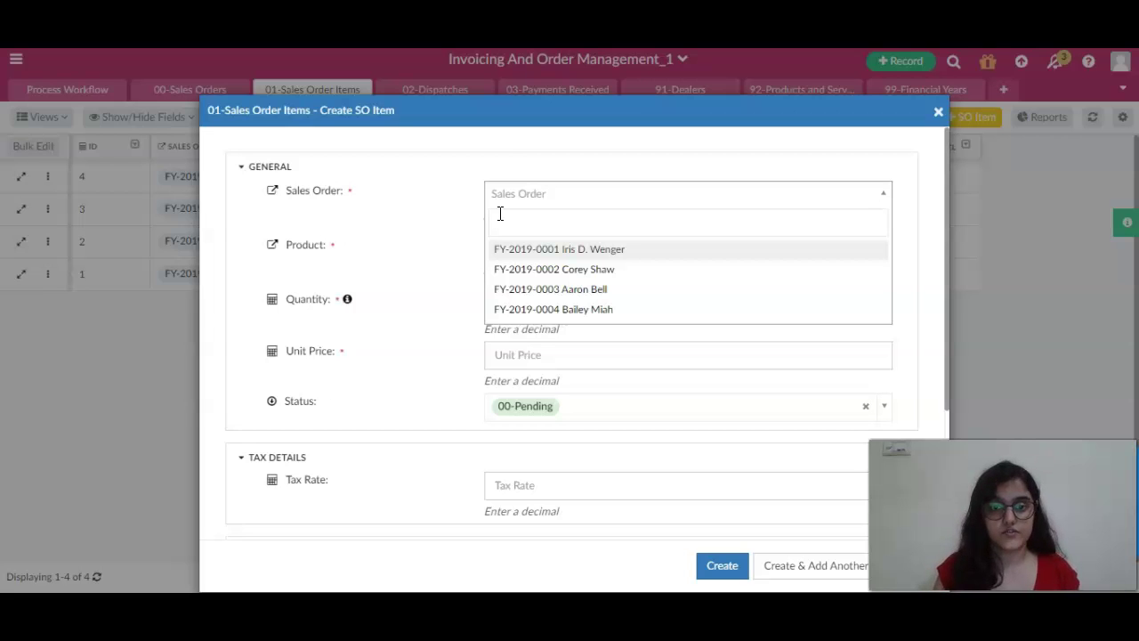
pyautogui.write('bell')
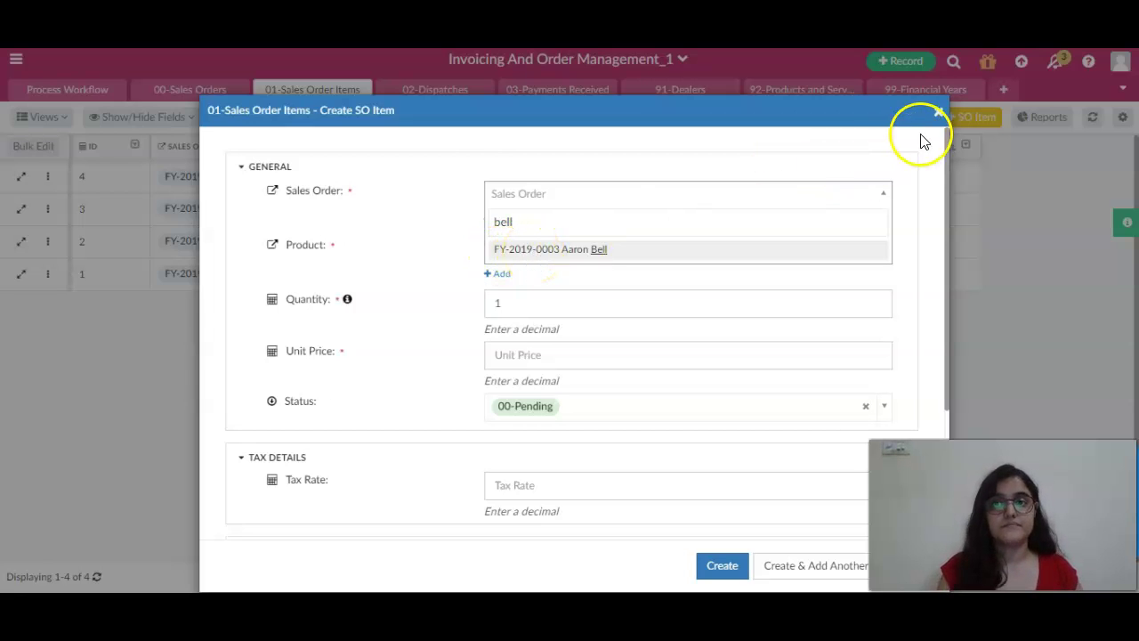
pyautogui.click(941, 110)
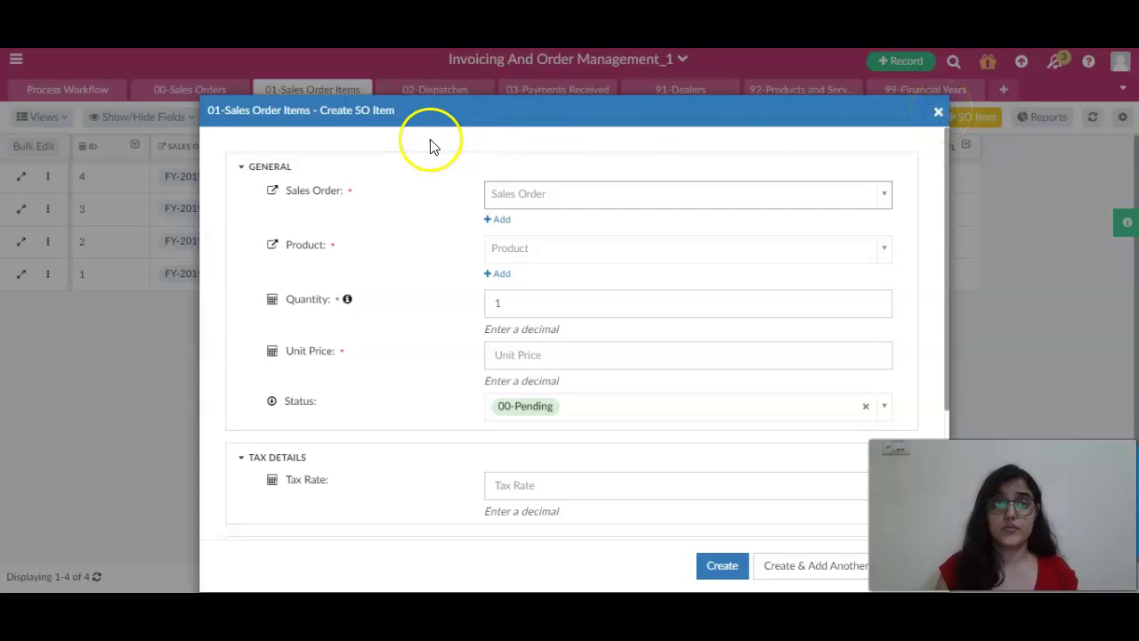
pyautogui.click(939, 111)
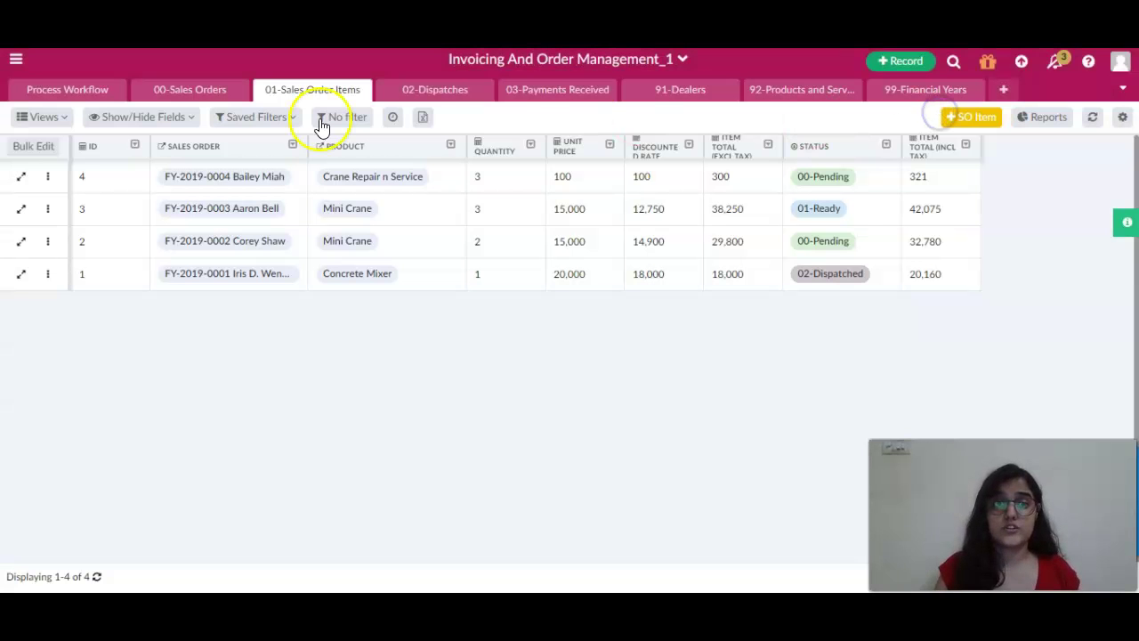
# Return to the 00-Sales Orders table details and set the Default View to (Kanban) Default (Status).
pyautogui.click(233, 97)
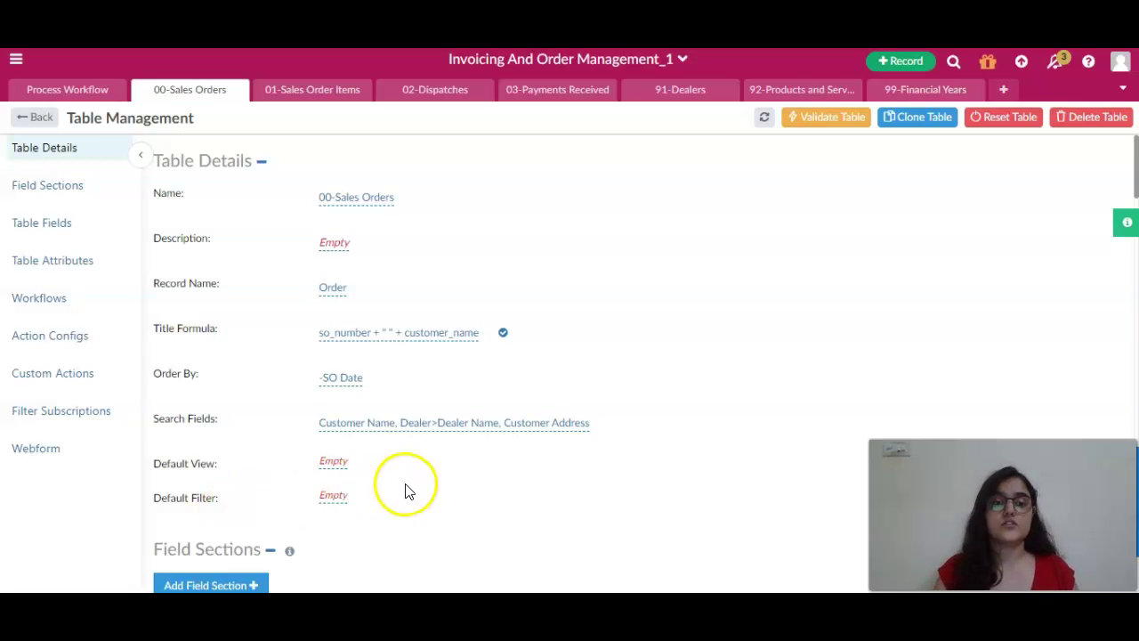
pyautogui.scroll(-1, 402, 480)
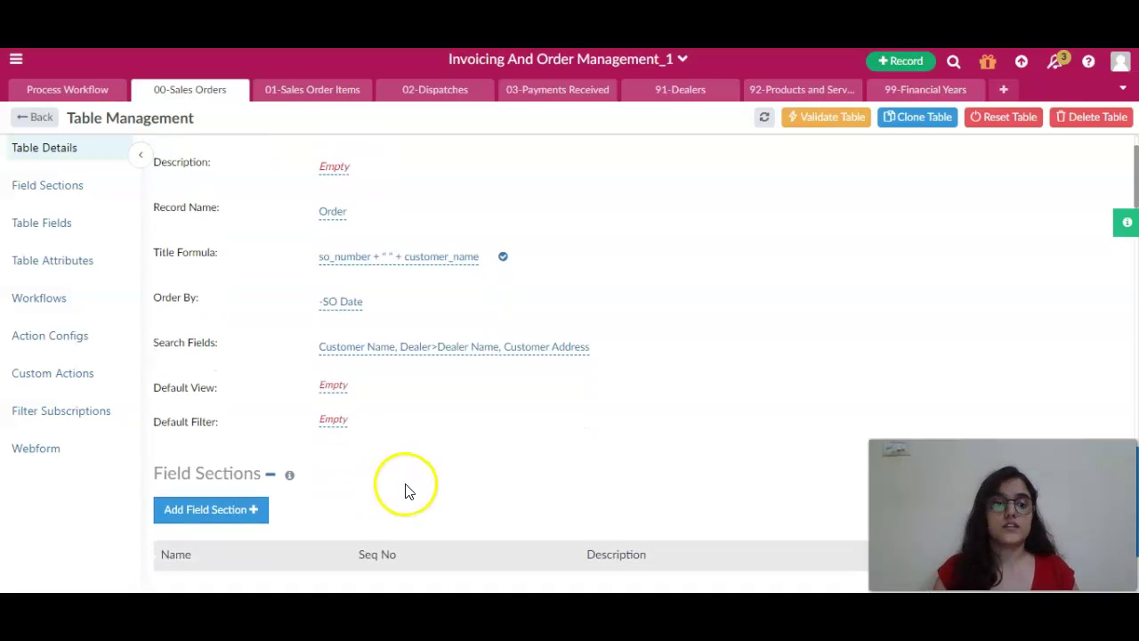
pyautogui.click(332, 388)
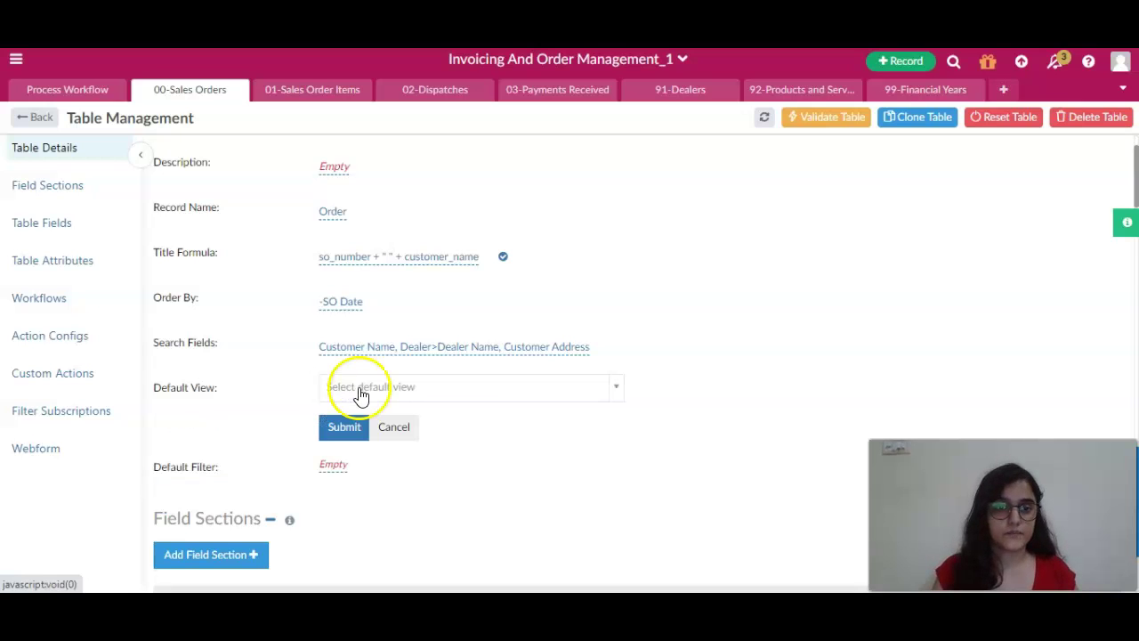
pyautogui.click(365, 391)
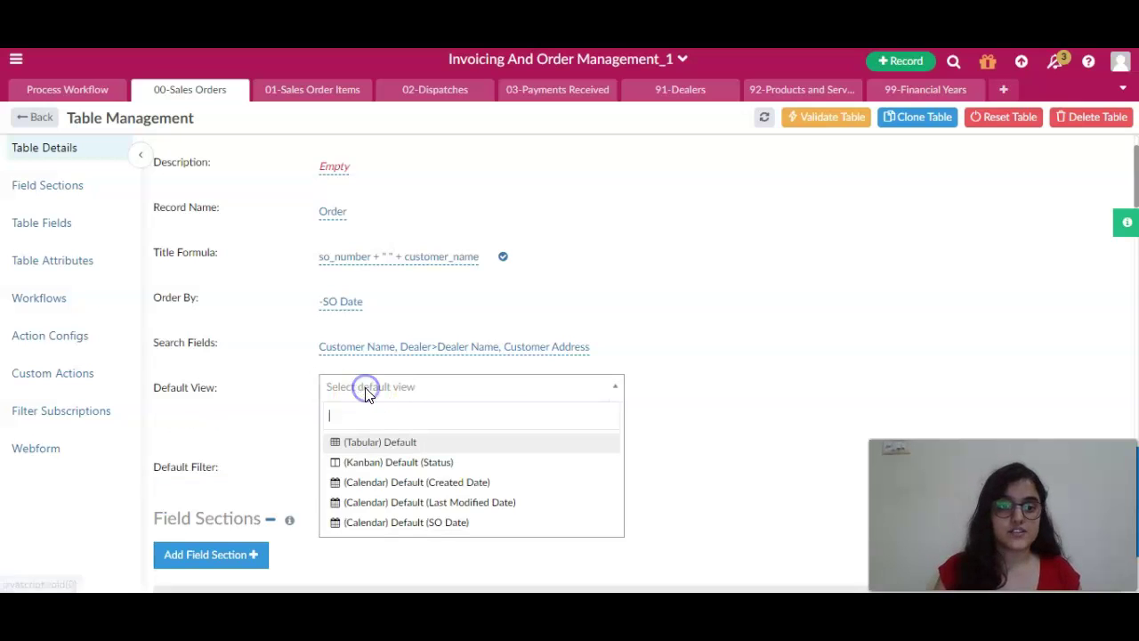
pyautogui.click(403, 466)
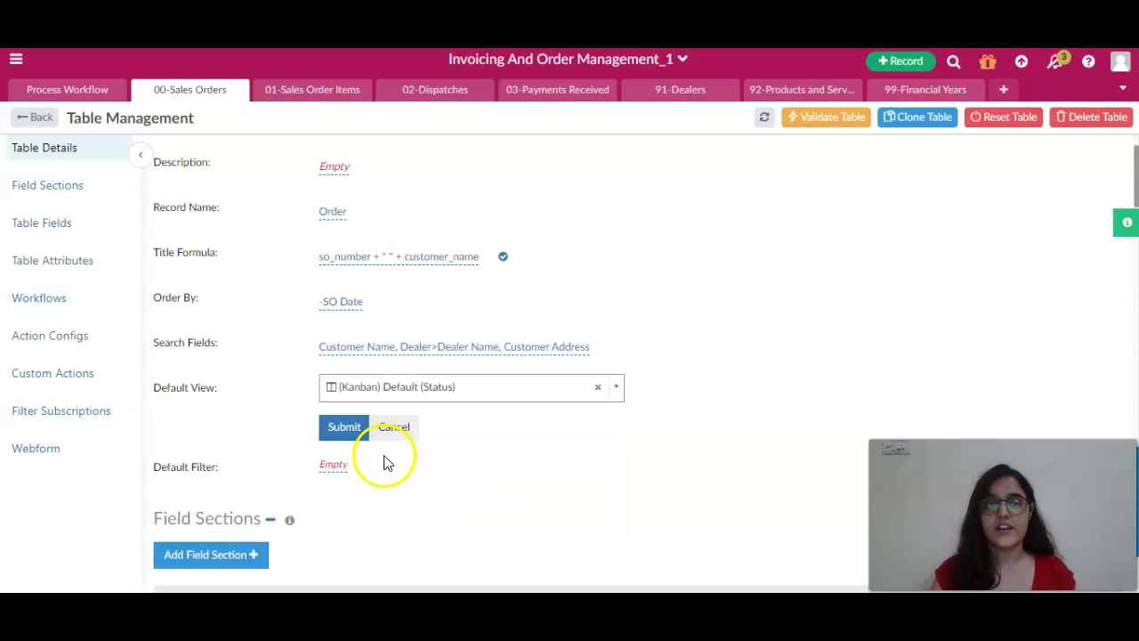
pyautogui.click(351, 433)
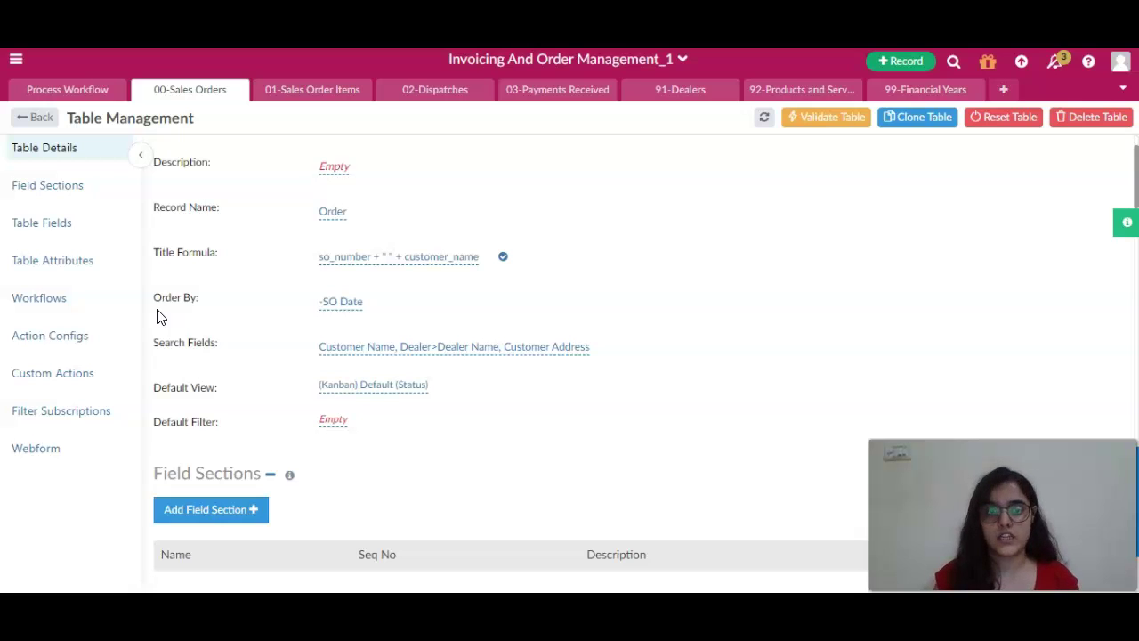
# Set the Default Filter of the 00-Sales Orders table to Ready for Dispatch.
pyautogui.click(333, 421)
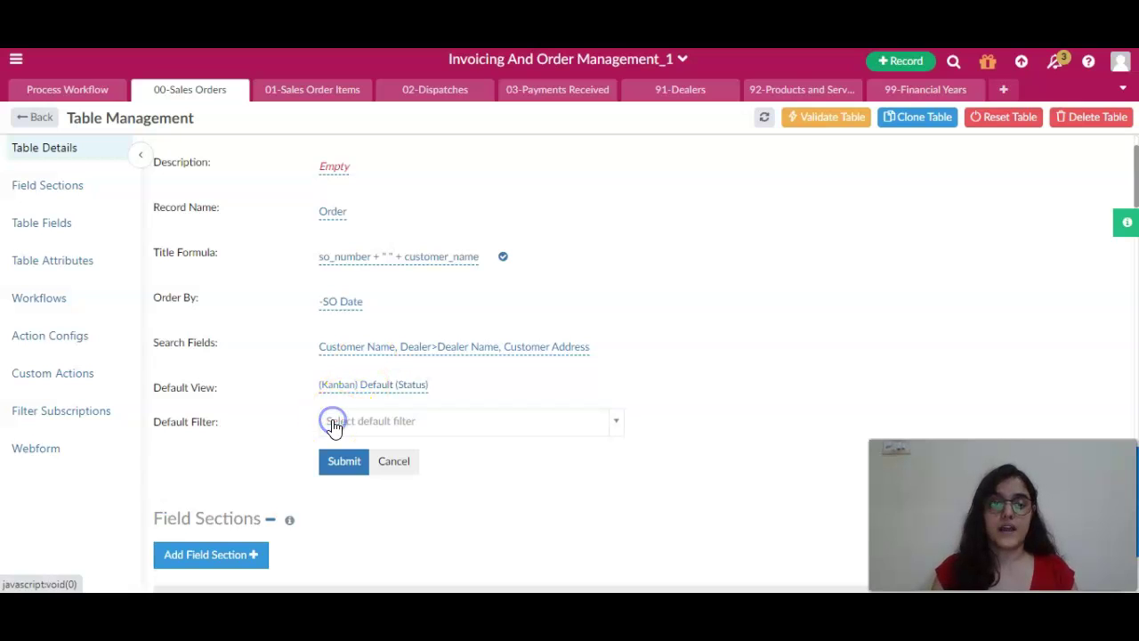
pyautogui.click(385, 431)
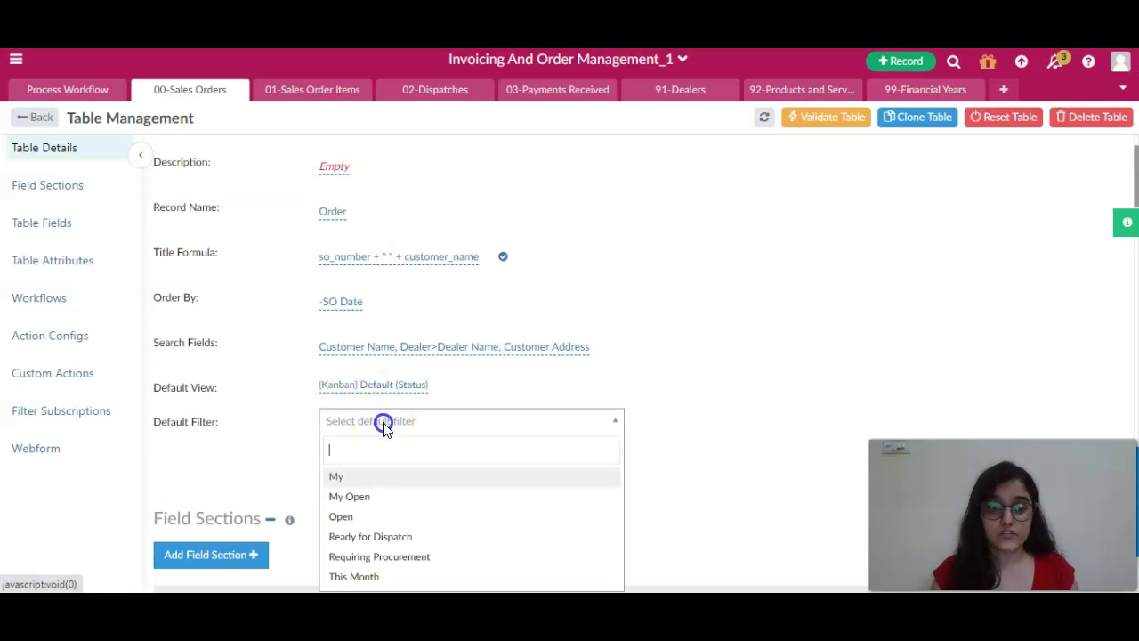
pyautogui.click(357, 539)
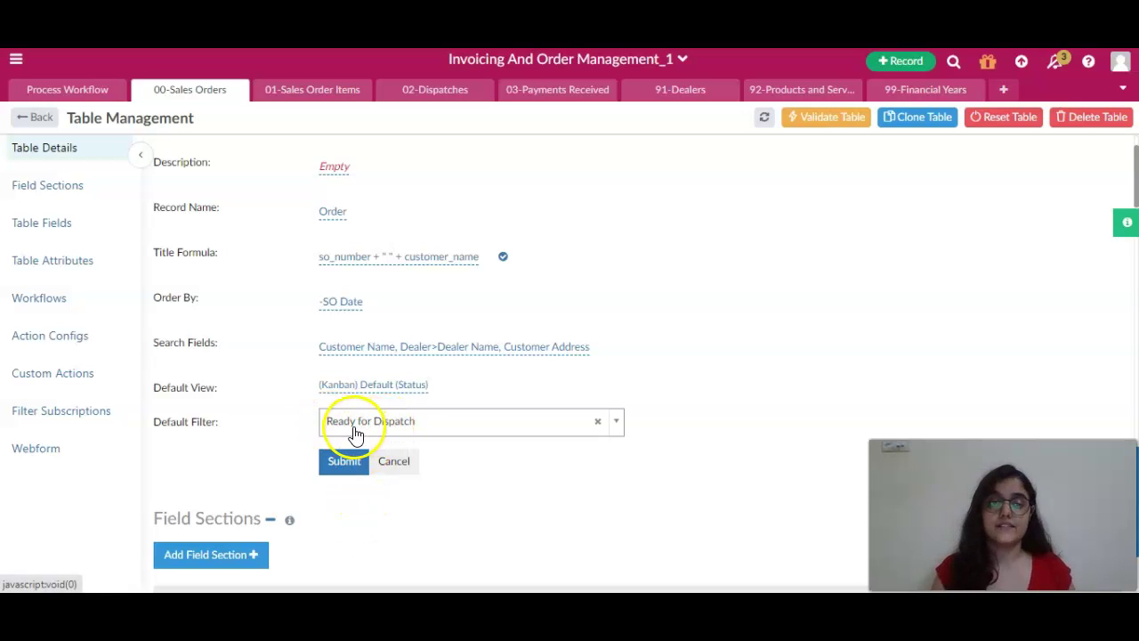
pyautogui.click(340, 463)
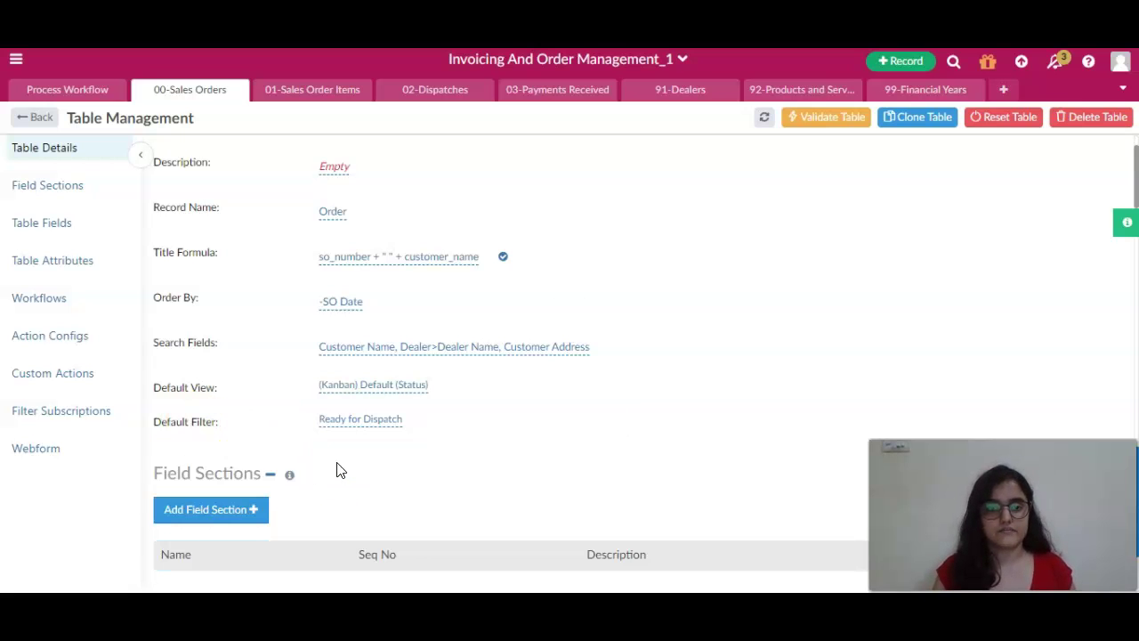
pyautogui.scroll(2, 339, 470)
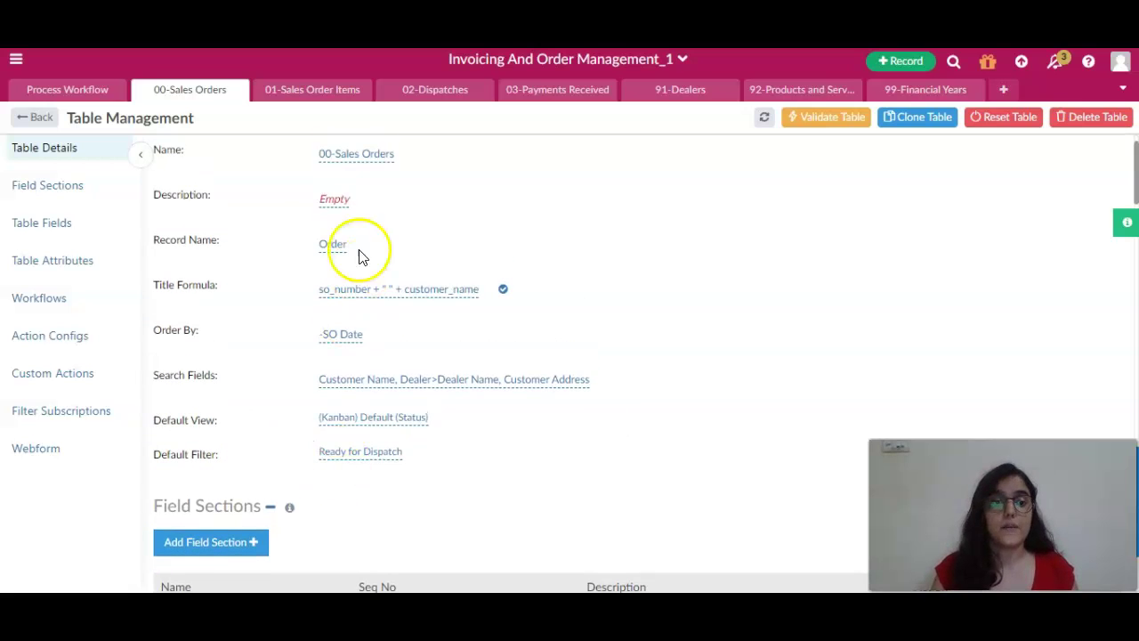